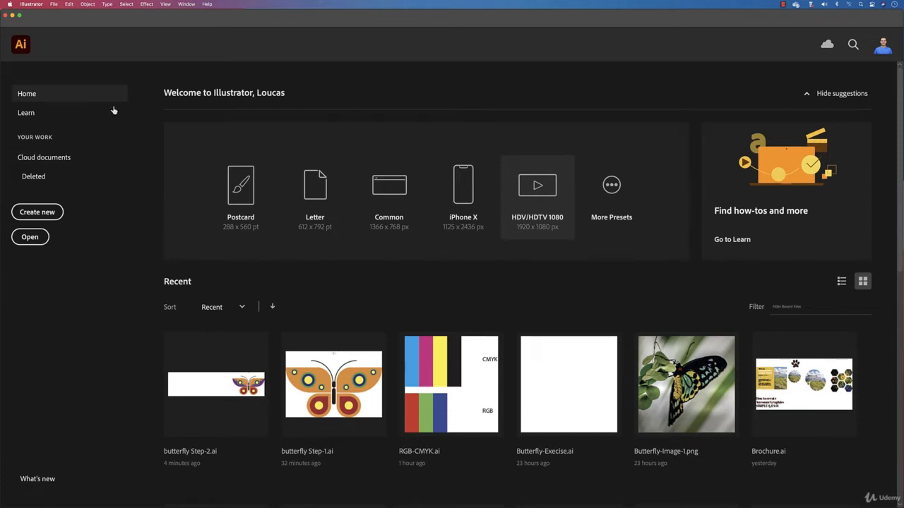
Open butterfly Step-2.ai and switch its document colour mode to RGB Color.
left_click(53, 4)
left_click(62, 31)
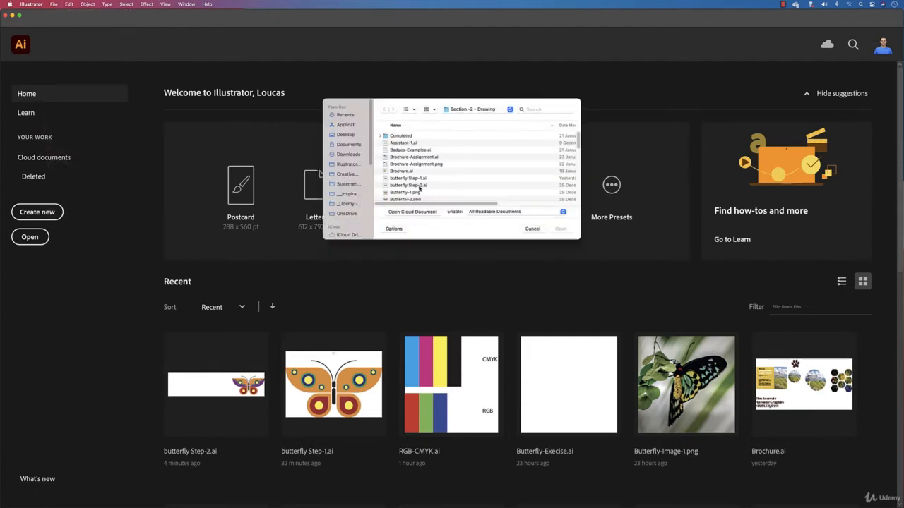
left_click(419, 187)
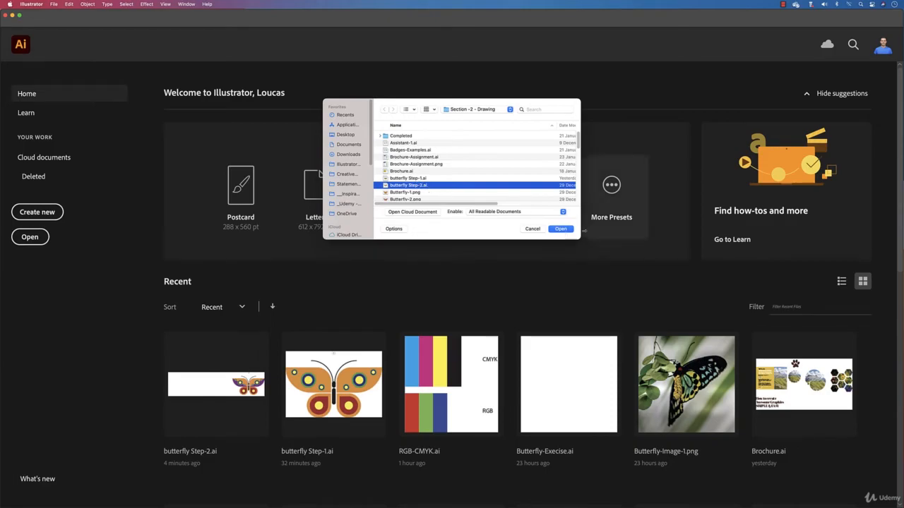
left_click(560, 229)
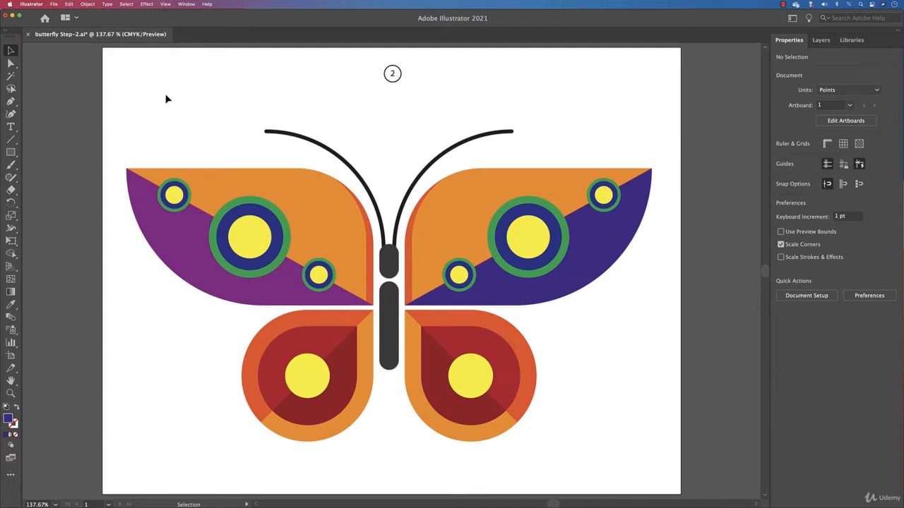
left_click(55, 4)
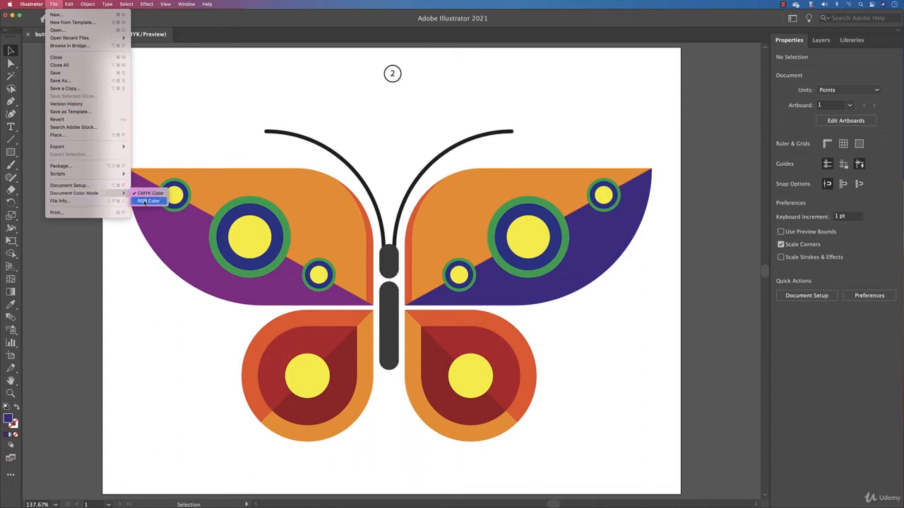
left_click(144, 196)
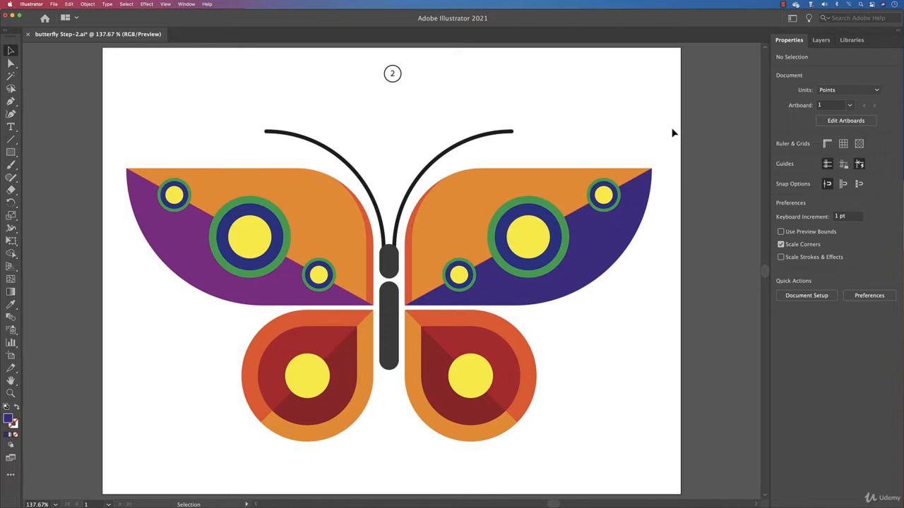
Examine the fill of the right wing's dark blue lower shape in both the colour mixer and the swatches.
left_click(631, 232)
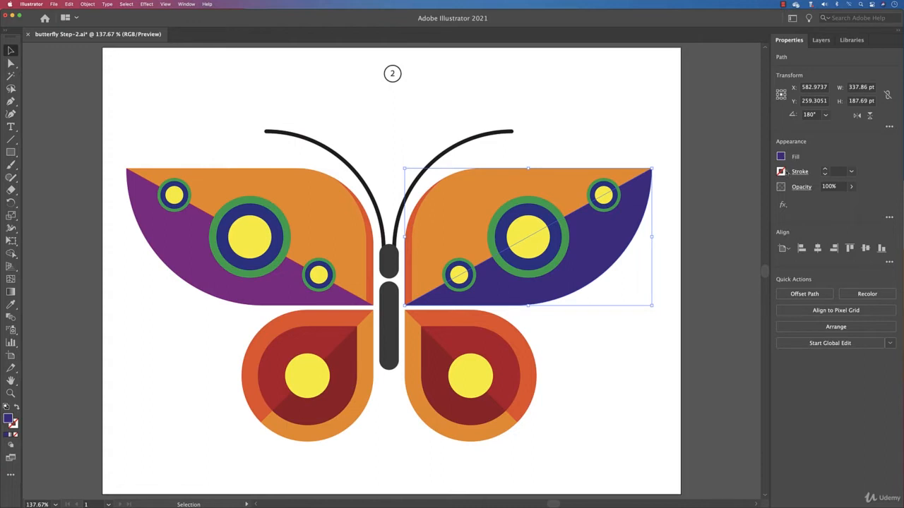
left_click(780, 156)
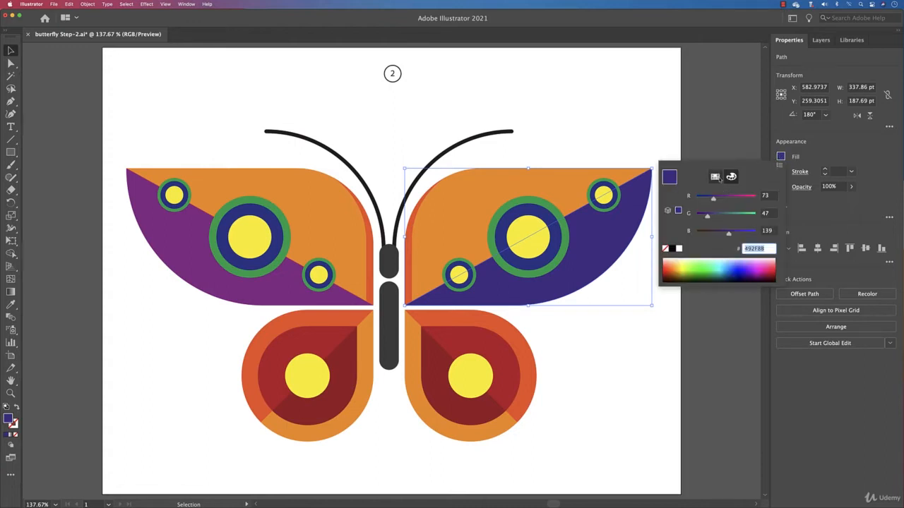
left_click(715, 177)
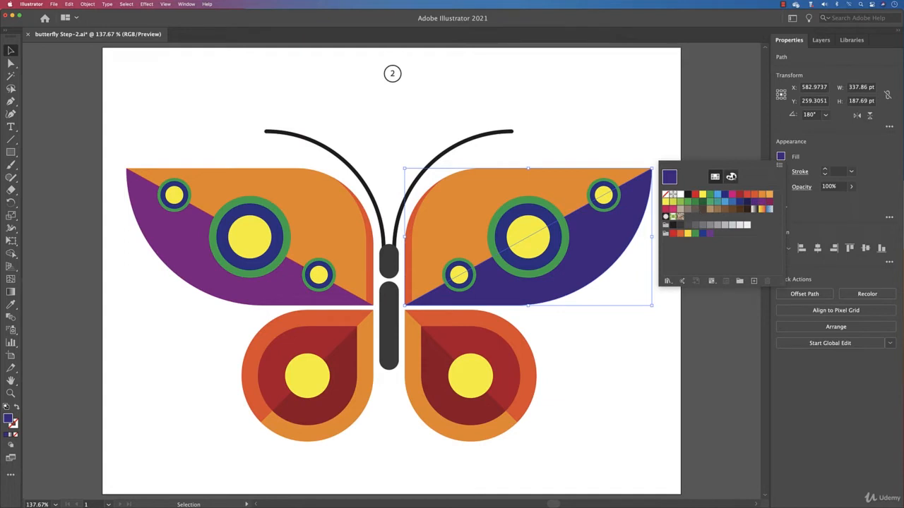
left_click(732, 176)
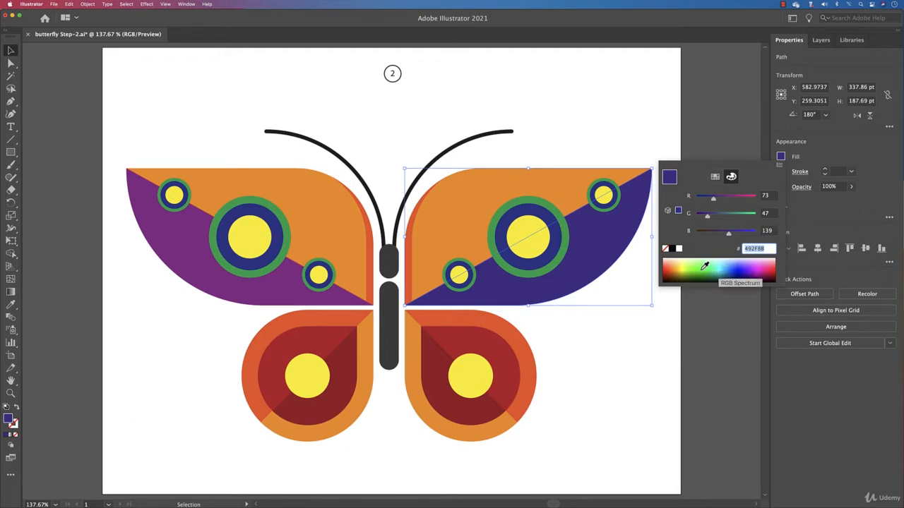
left_click(566, 202)
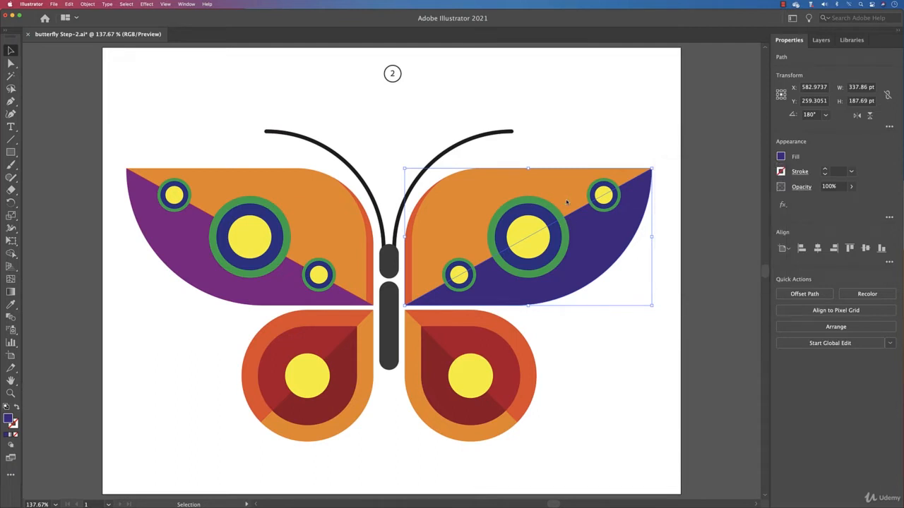
Try mixing new RGB fills for the right upper wing's orange shape, finishing on mint green 2AFFBA.
left_click(566, 192)
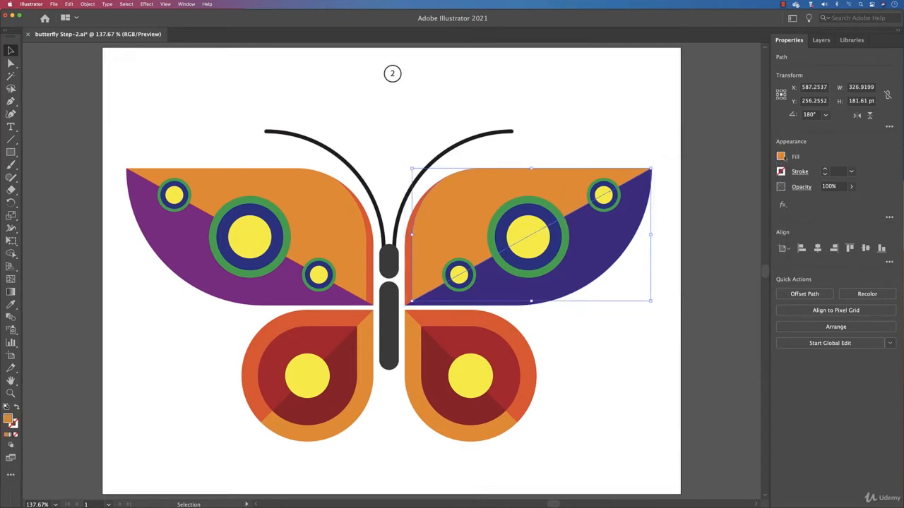
left_click(781, 158)
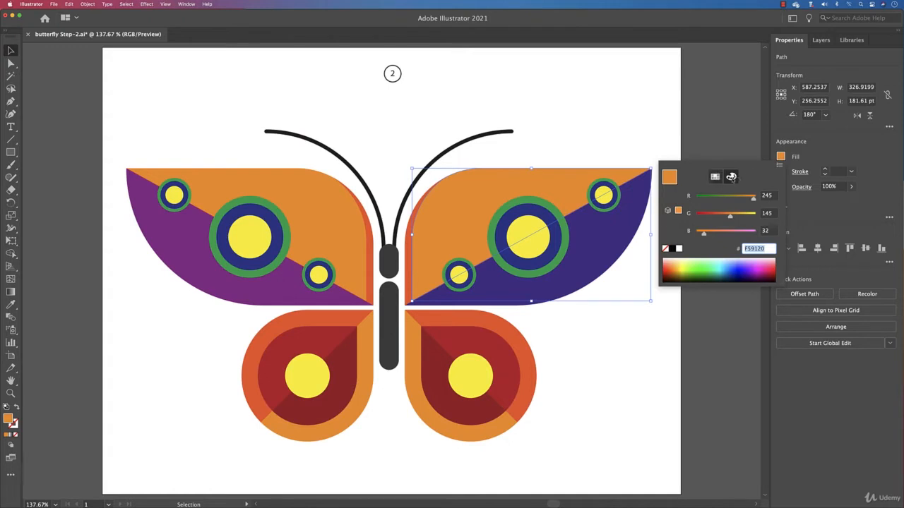
left_click(714, 177)
left_click(731, 177)
left_click_drag(704, 236, 737, 200)
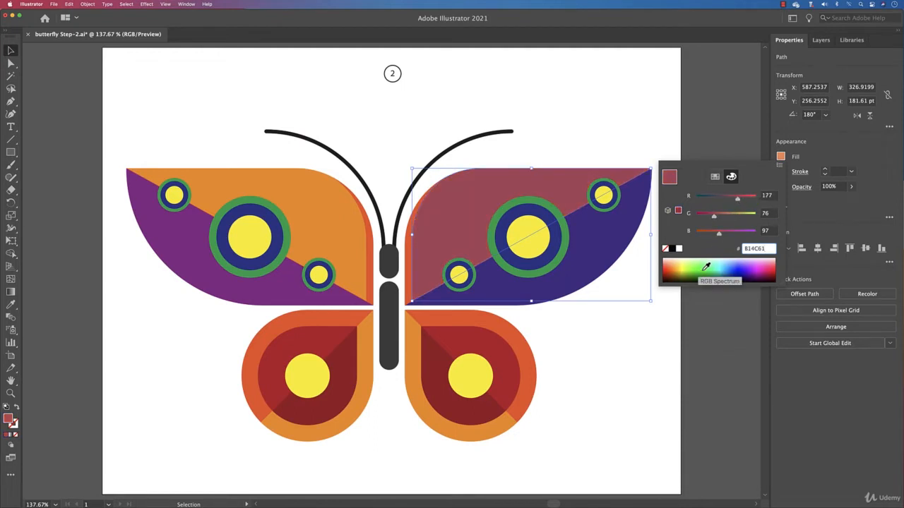
left_click(704, 269)
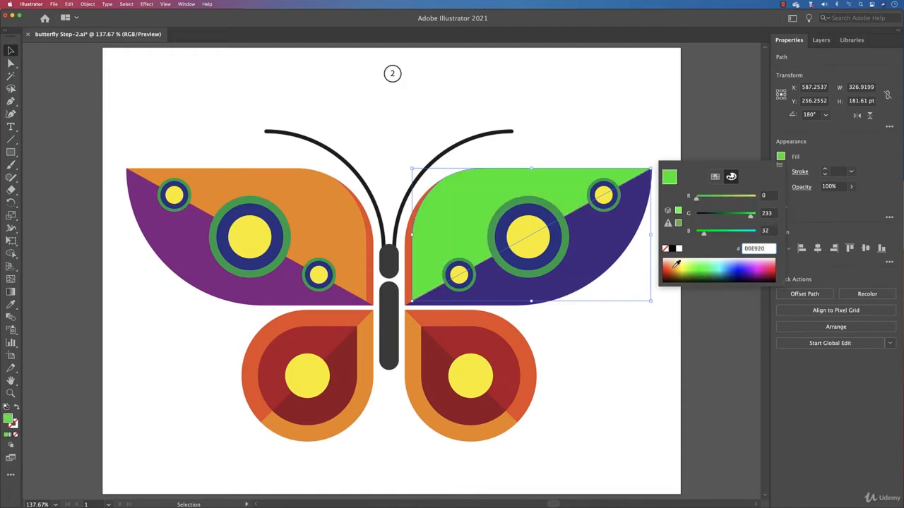
left_click(694, 267)
left_click(714, 267)
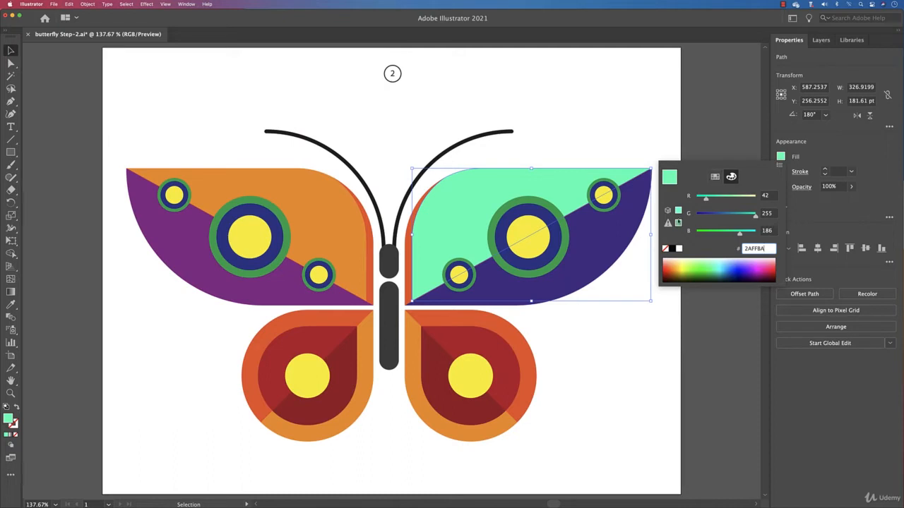
Undo all the trial fill changes on the right upper wing's shape.
left_click(725, 133)
key("super+z")
key("super+z")
key("super+z")
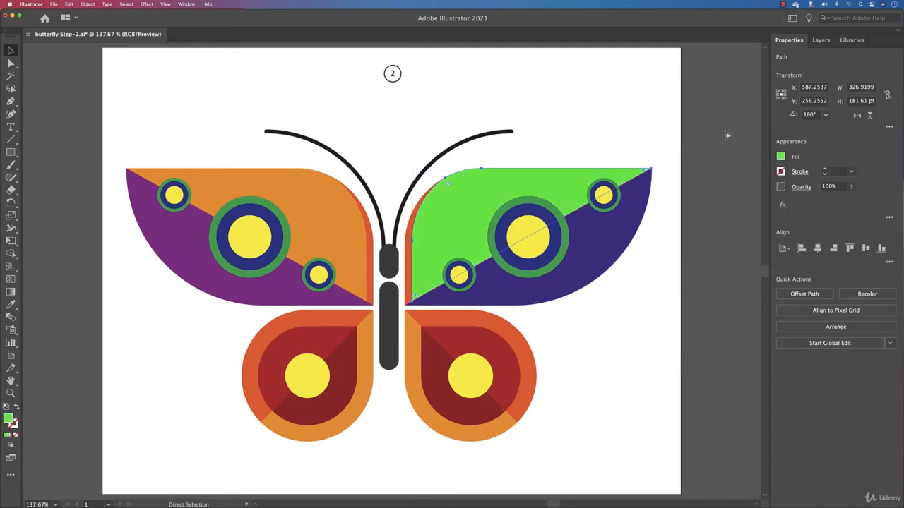
key("super+z")
key("super+z")
key("super+z")
key("super+z")
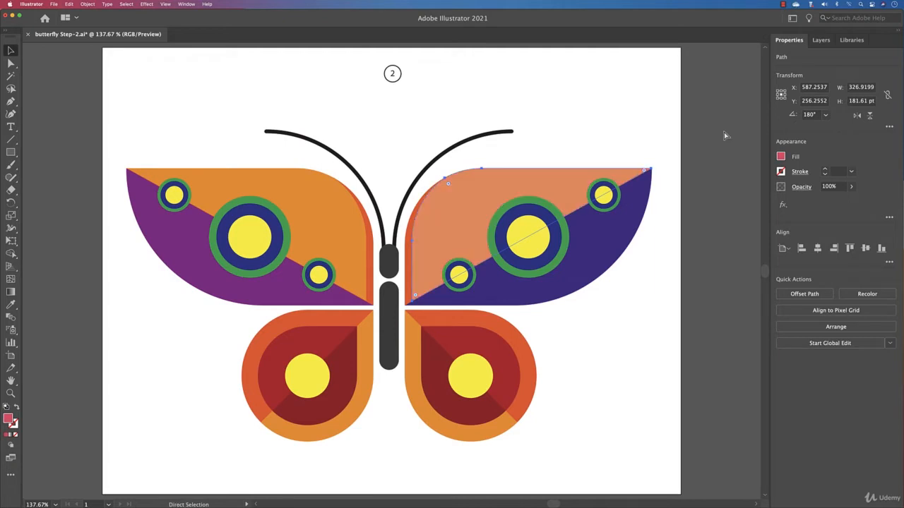
key("super+z")
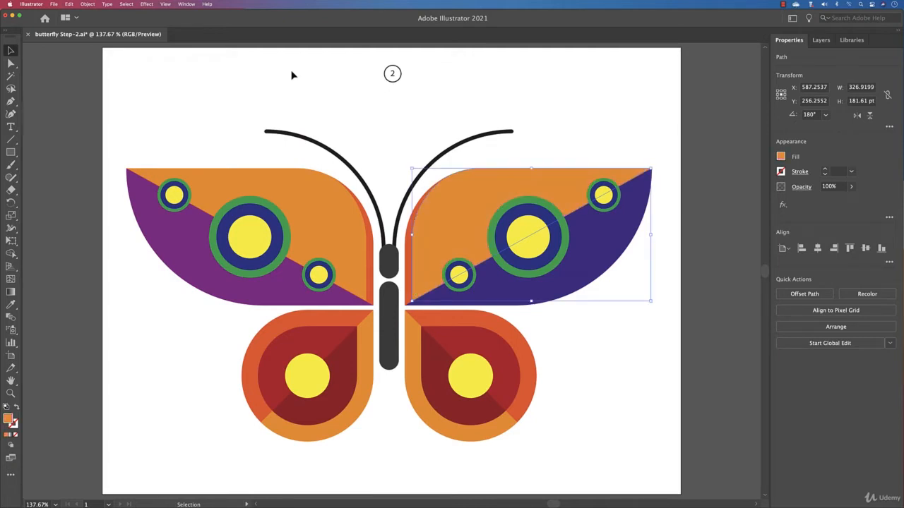
Display the Swatches panel and arrange it so that it does not cover the butterfly.
left_click(187, 4)
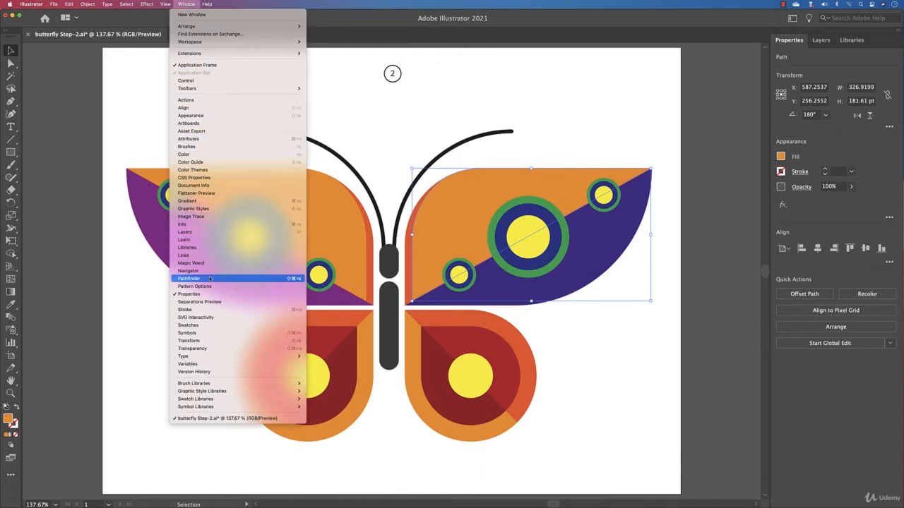
left_click(213, 327)
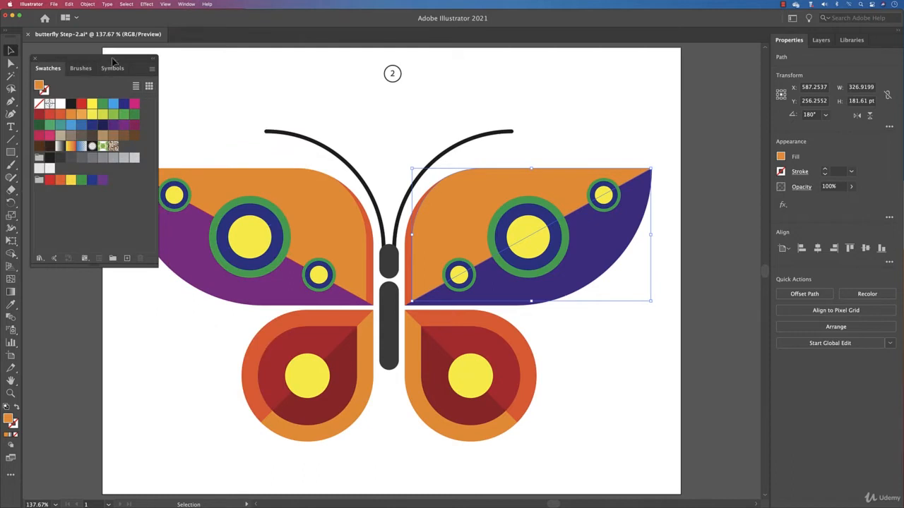
mouse_move(99, 57)
left_mouse_down()
mouse_move(572, 86)
mouse_move(413, 147)
mouse_move(481, 124)
mouse_move(99, 63)
left_mouse_up()
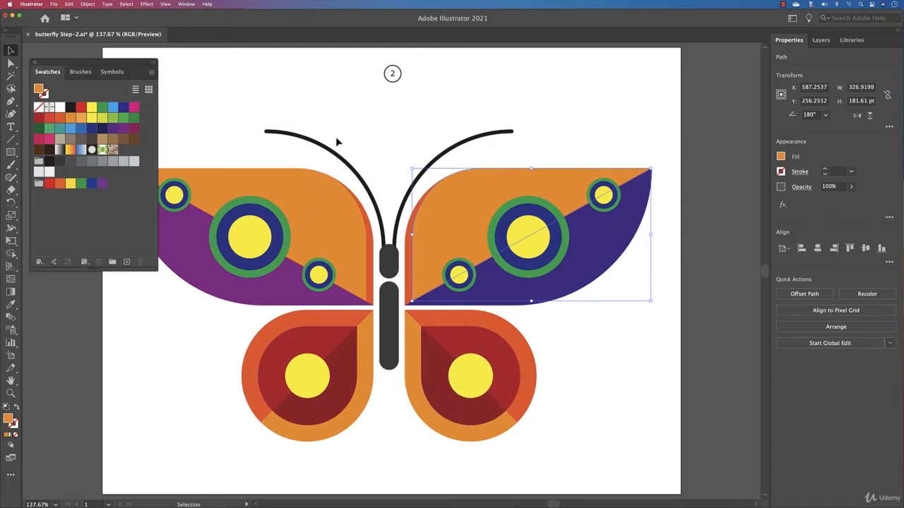
left_click_drag(344, 144, 400, 144)
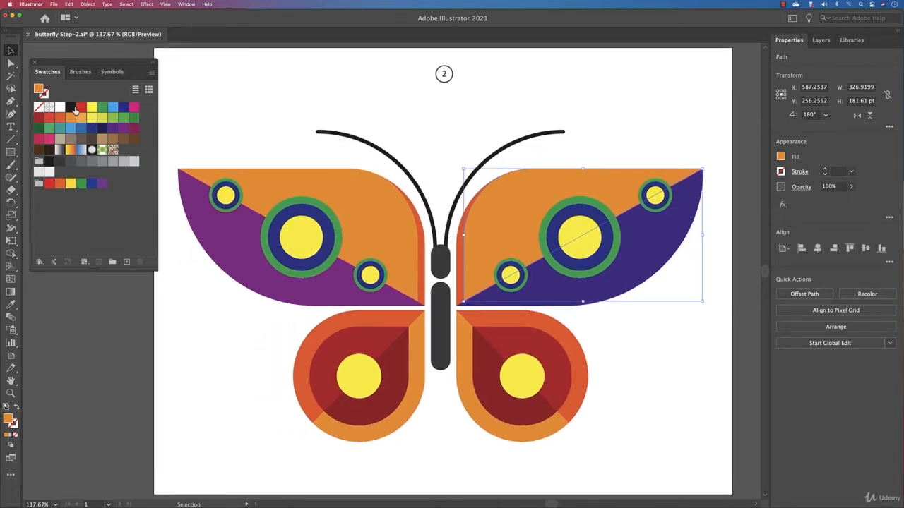
Recolour the left upper wing with swatches: yellow-green upper shape, light green lower shape, and dark green (C=85 M=10 Y=100 K=10) large centre circle.
left_click_drag(102, 117, 281, 179)
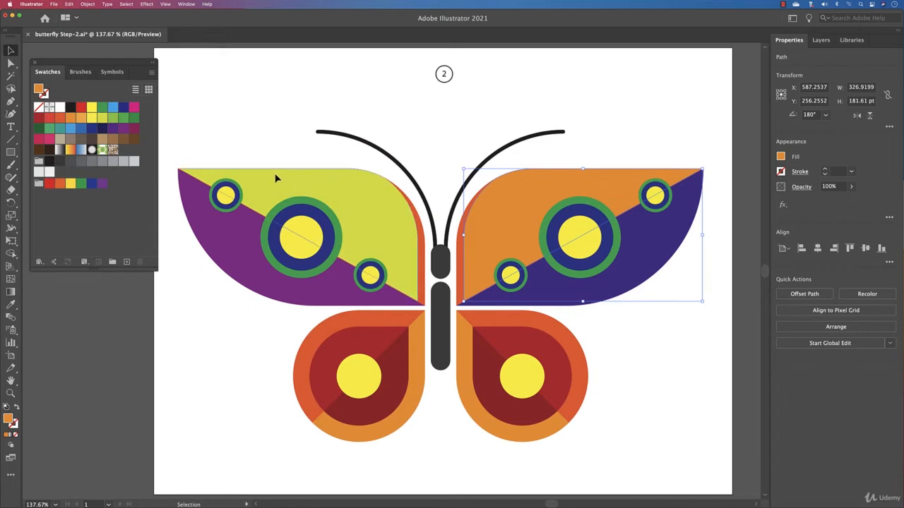
left_click_drag(112, 117, 229, 247)
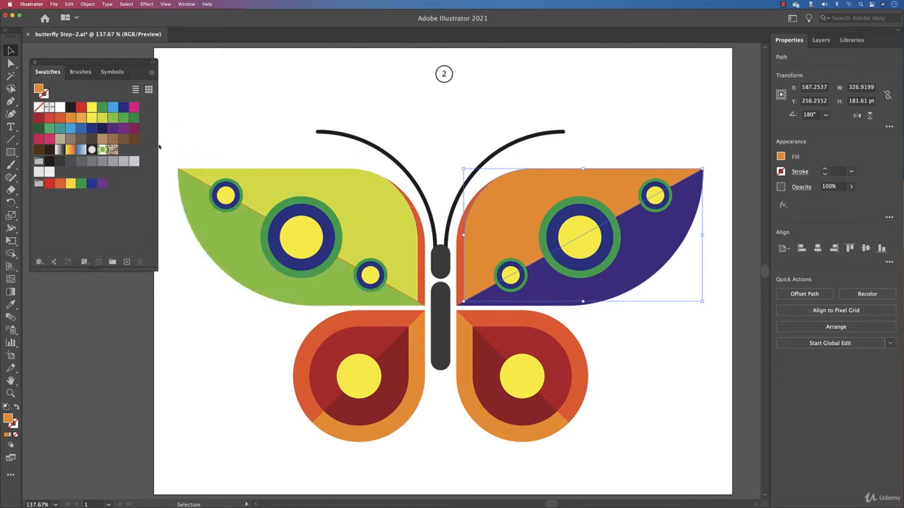
left_click_drag(133, 118, 306, 217)
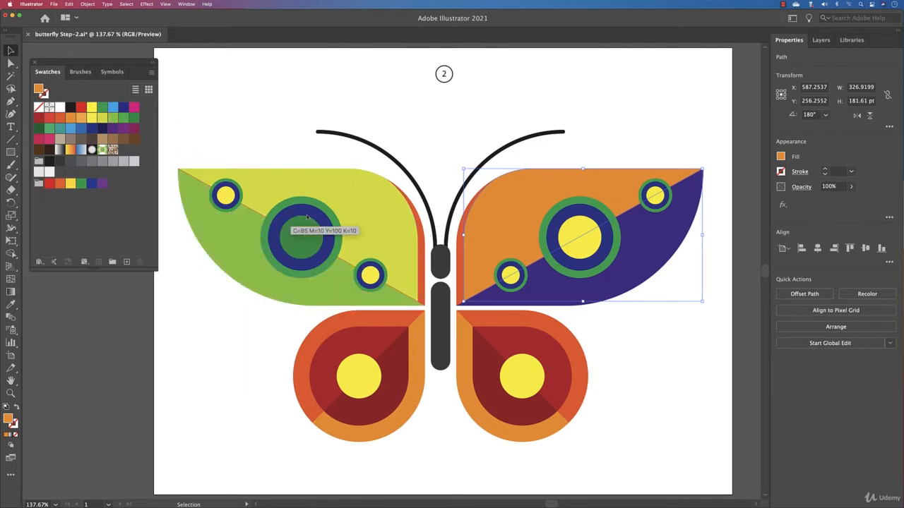
Fill the outer ring of the left upper wing's large circle with the light blue swatch and deselect it.
left_click(299, 202)
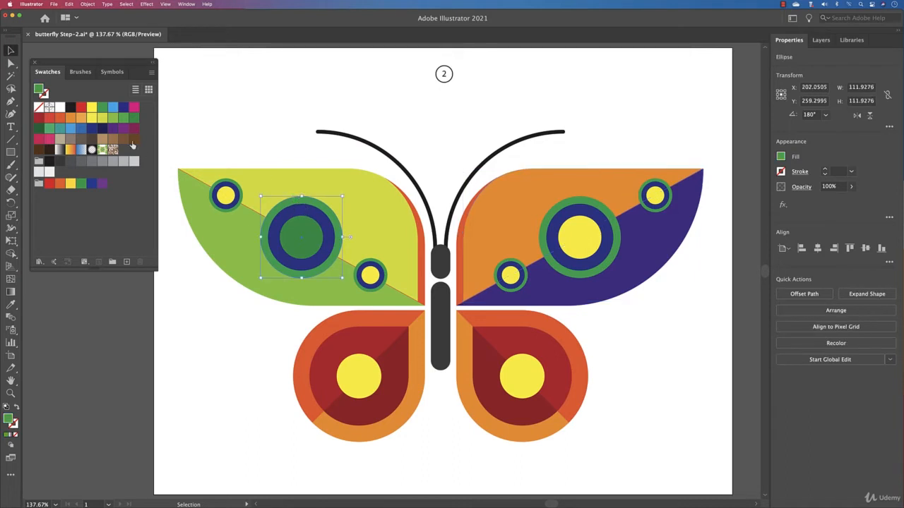
left_click(91, 128)
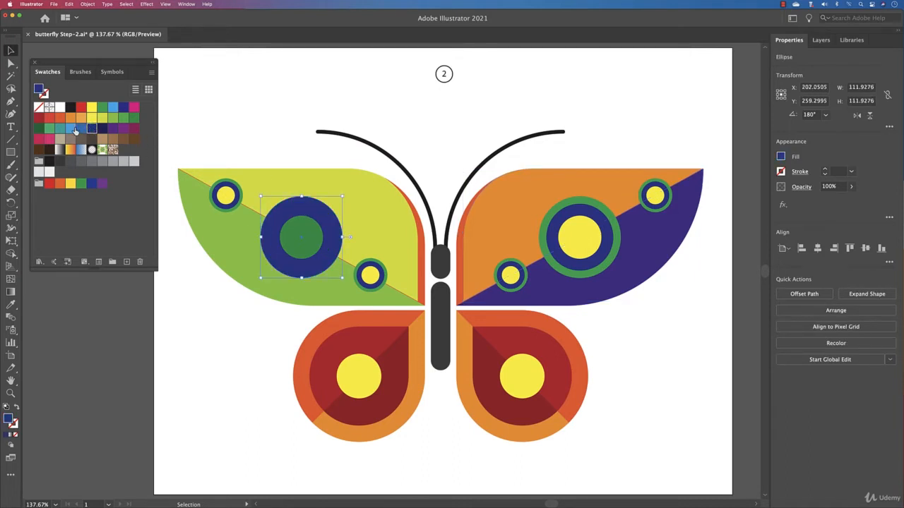
left_click(72, 129)
left_click(226, 117)
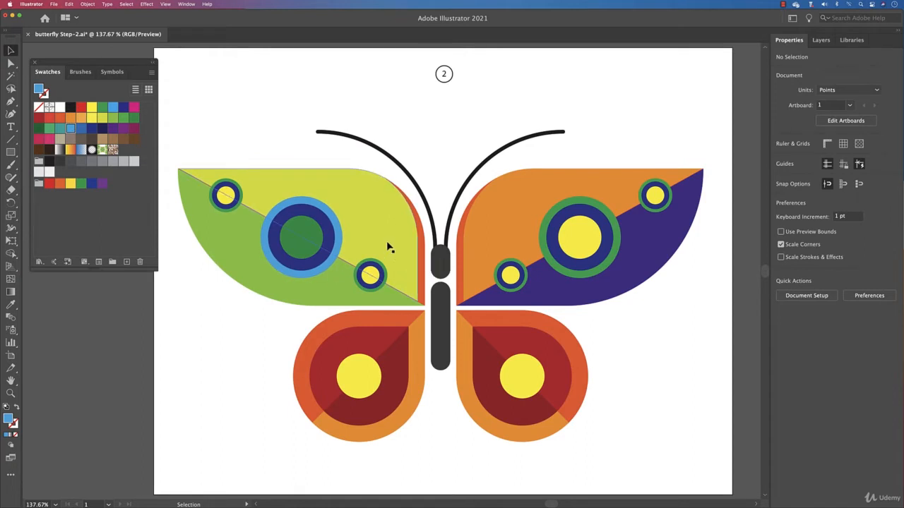
Apply tan swatch C=25 M=40 Y=65 K=0 to the right upper wing's orange shape and a darker brown to its inner edge.
left_click_drag(103, 139, 493, 201)
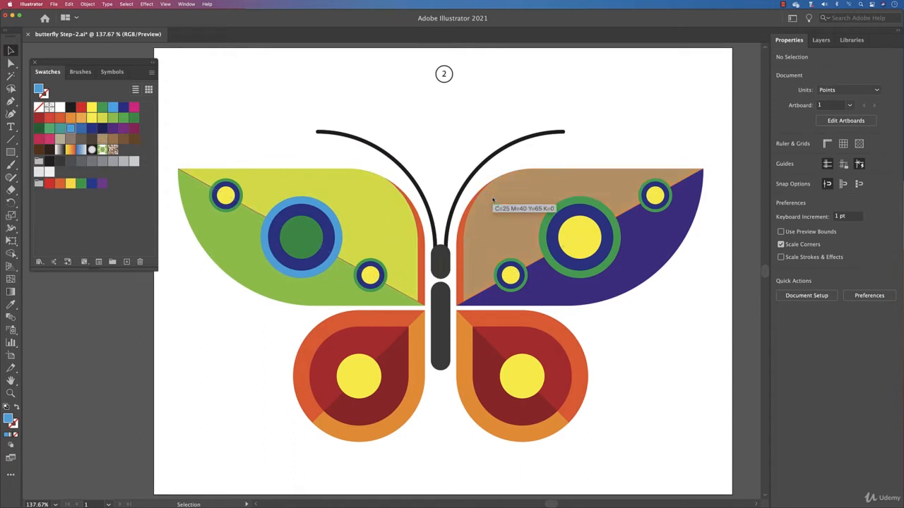
left_click_drag(123, 140, 460, 245)
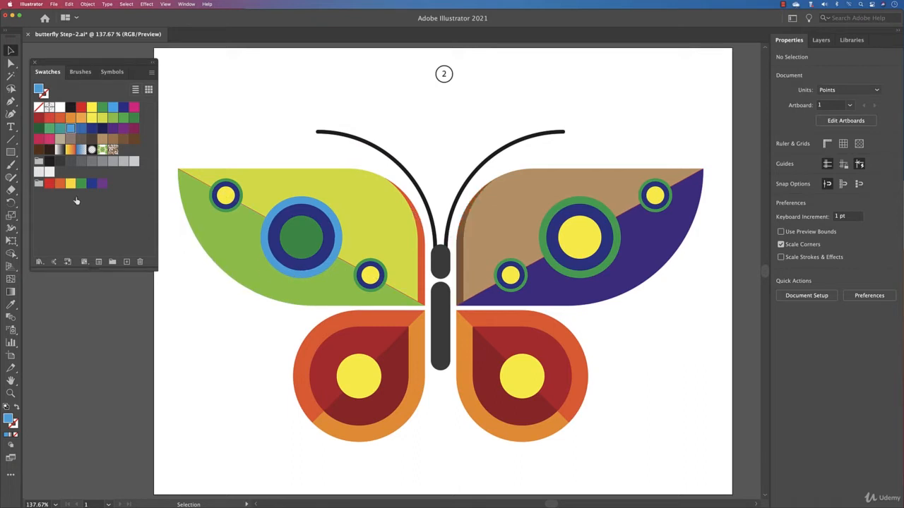
Inspect the Grays colour group and the bright colour group in the swatches, and clear the selection.
left_click(42, 162)
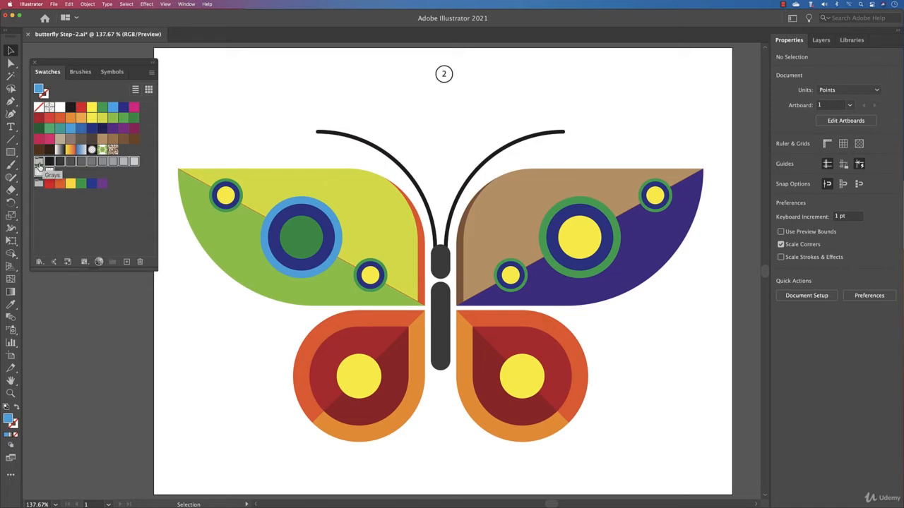
left_click(39, 184)
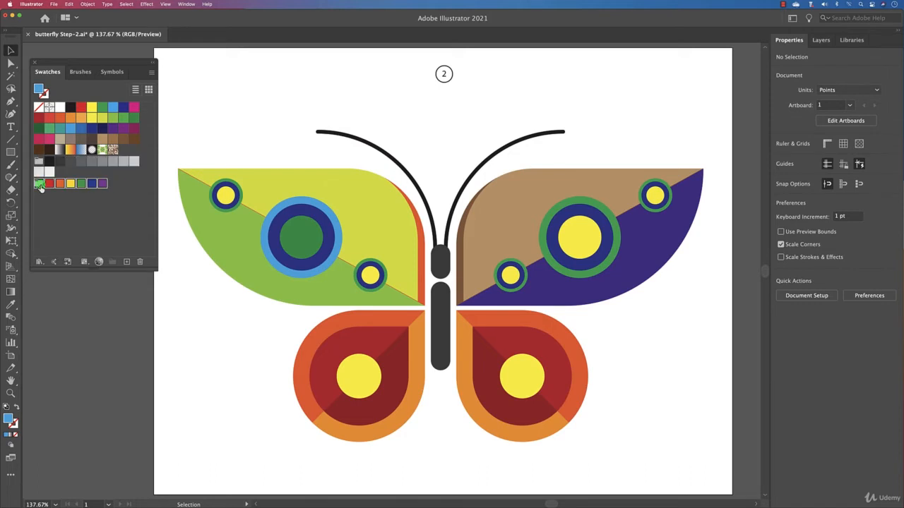
left_click(119, 208)
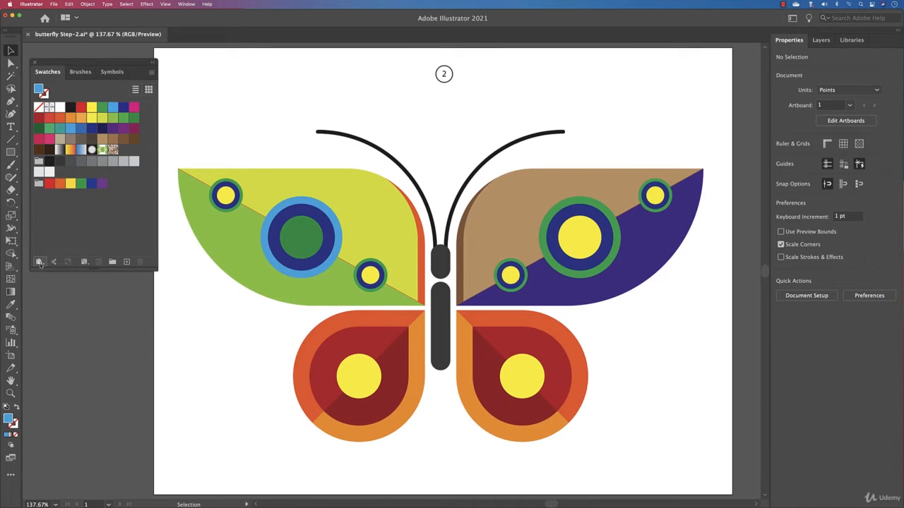
Open the Nature > Landscape swatch library and enlarge its panel so all the colour groups show.
left_click(40, 262)
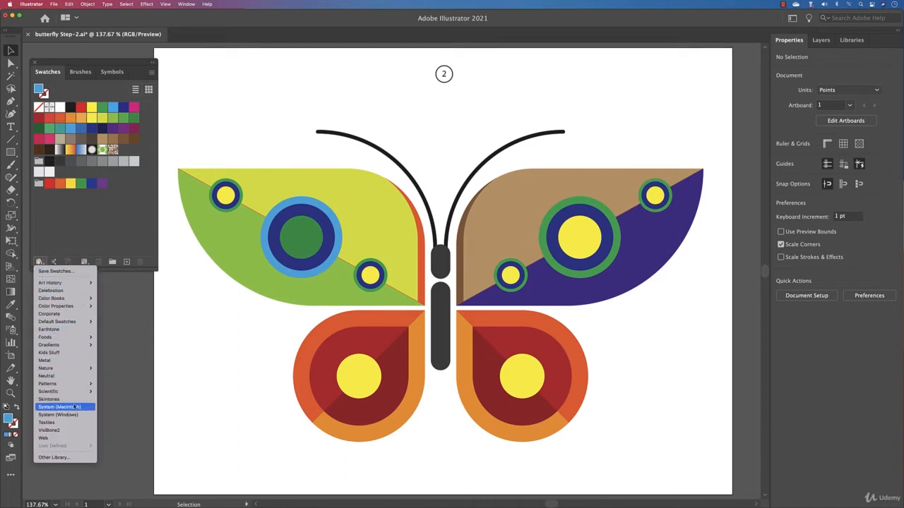
mouse_move(81, 340)
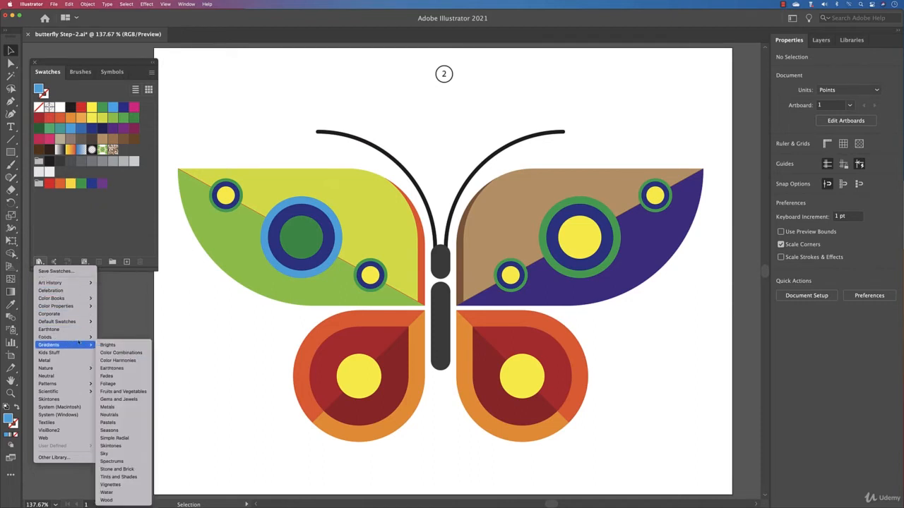
mouse_move(63, 370)
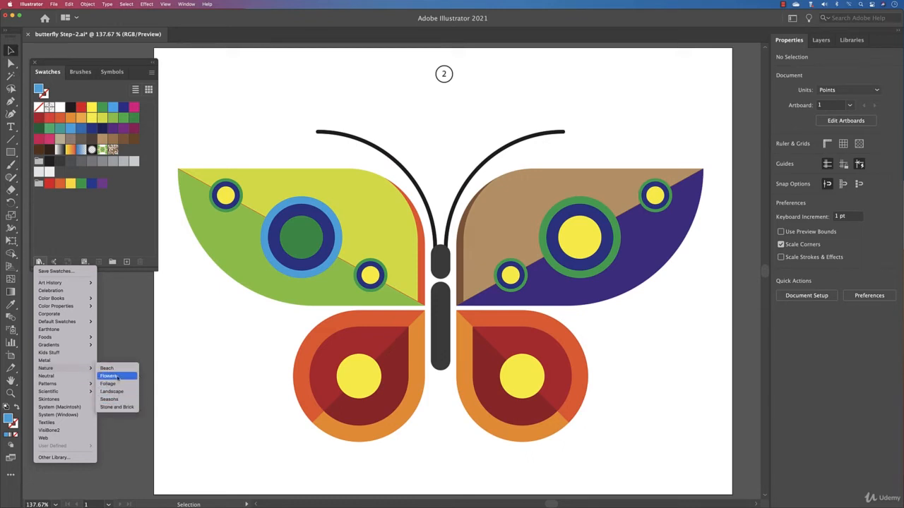
left_click(112, 392)
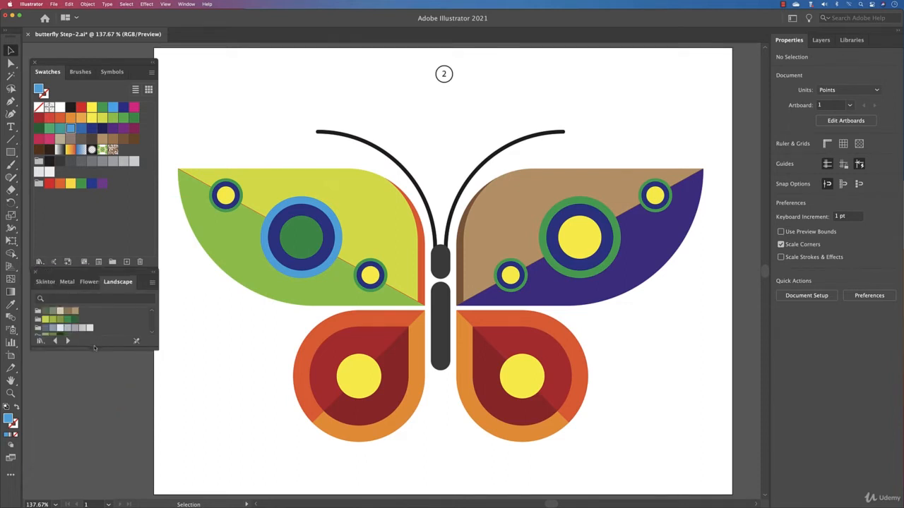
left_click_drag(93, 347, 97, 443)
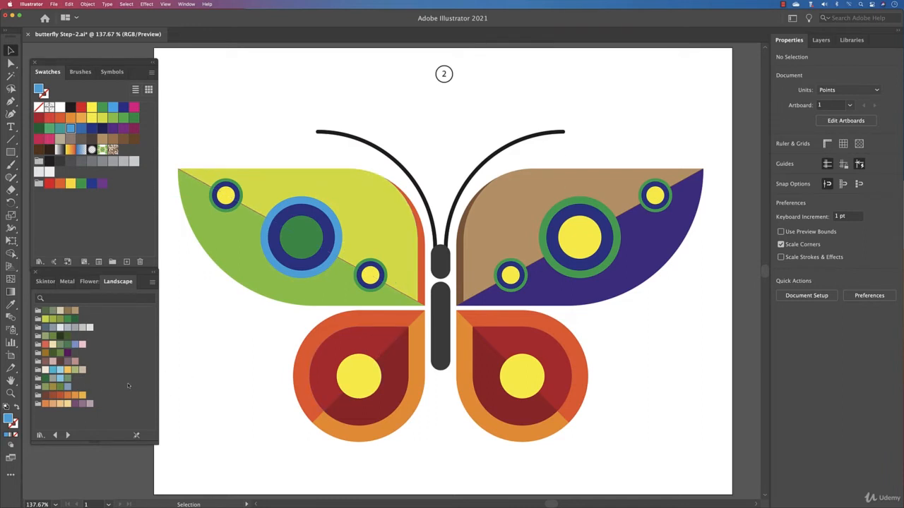
Add the brown-to-orange Landscape colour group to the document swatches and open the fill swatches of the right upper wing's lower shape.
left_click(48, 396)
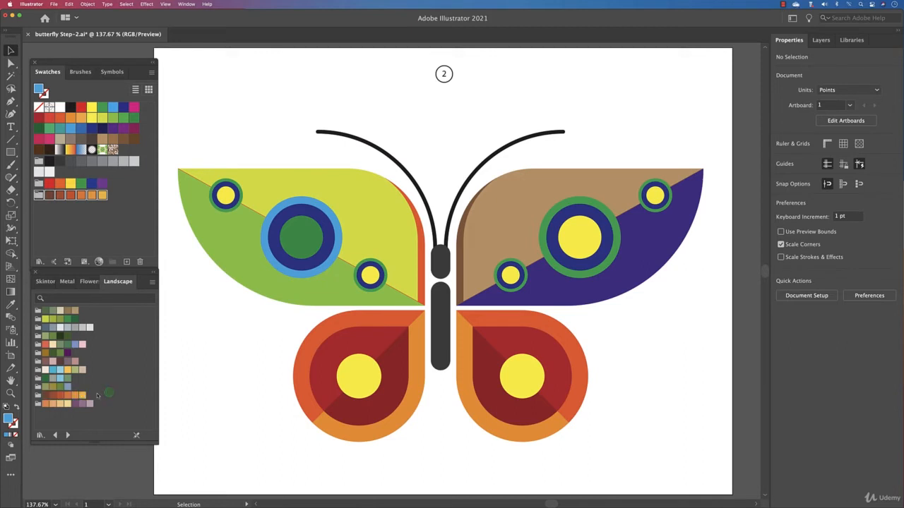
left_click(37, 396)
left_click(746, 198)
left_click(685, 200)
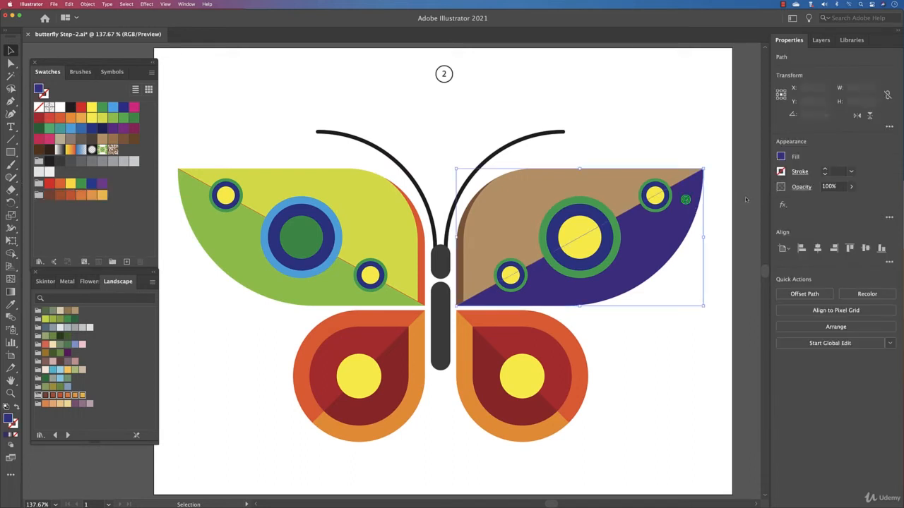
left_click(781, 158)
left_click(714, 176)
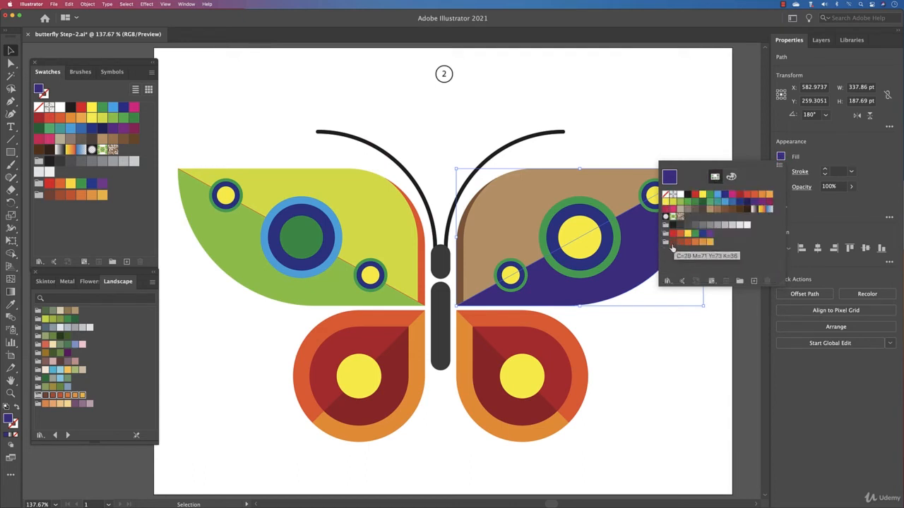
Delete the brown-to-orange colour group from the document swatches.
left_click(665, 243)
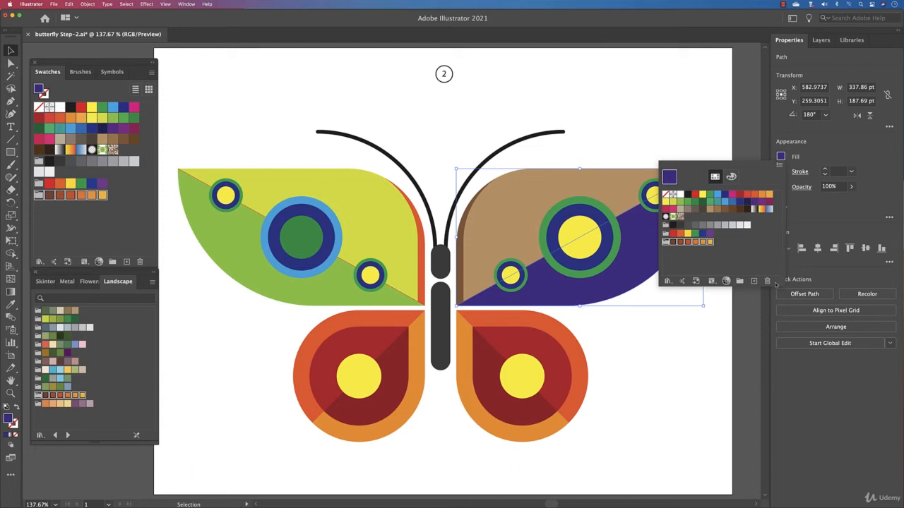
left_click(767, 281)
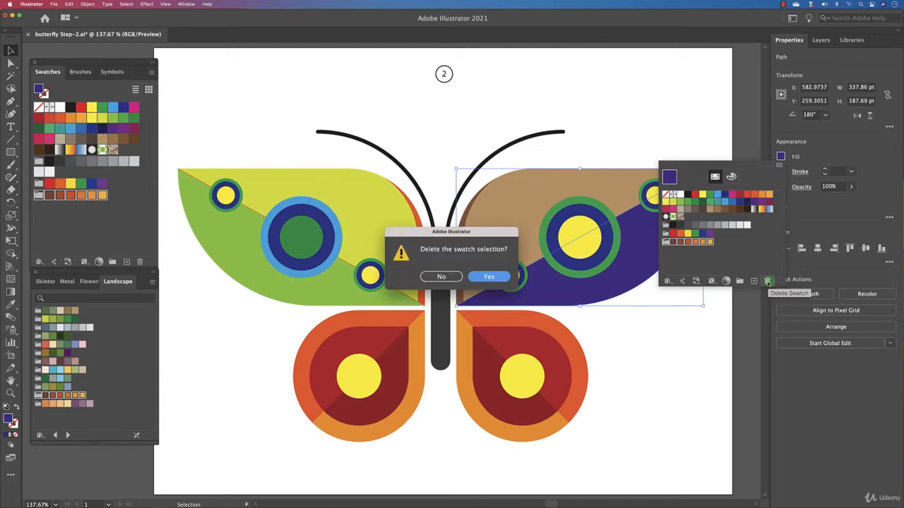
left_click(500, 277)
Recolour the upper wings from the last Landscape group: left lower shape pale mauve, left upper mauve, right upper dark purple, right lower cream.
left_click(101, 373)
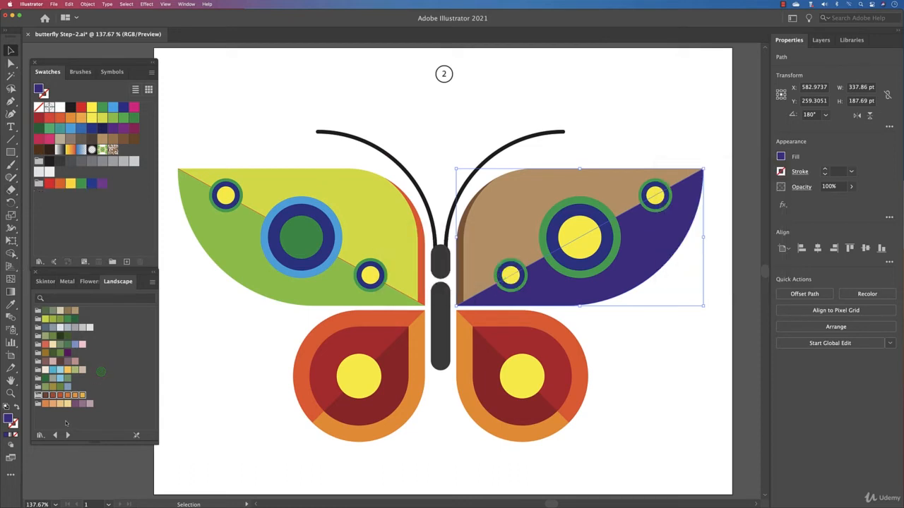
left_click(53, 415)
left_click_drag(88, 406, 228, 247)
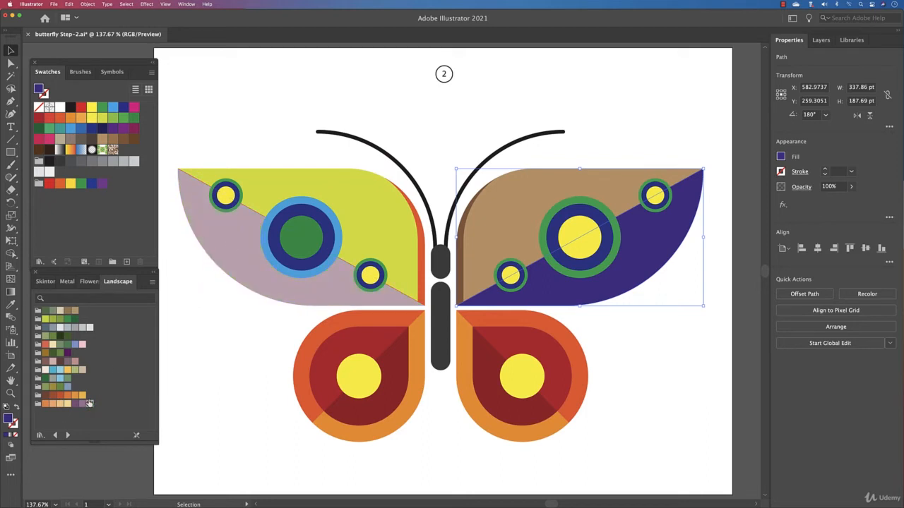
left_click_drag(83, 404, 334, 202)
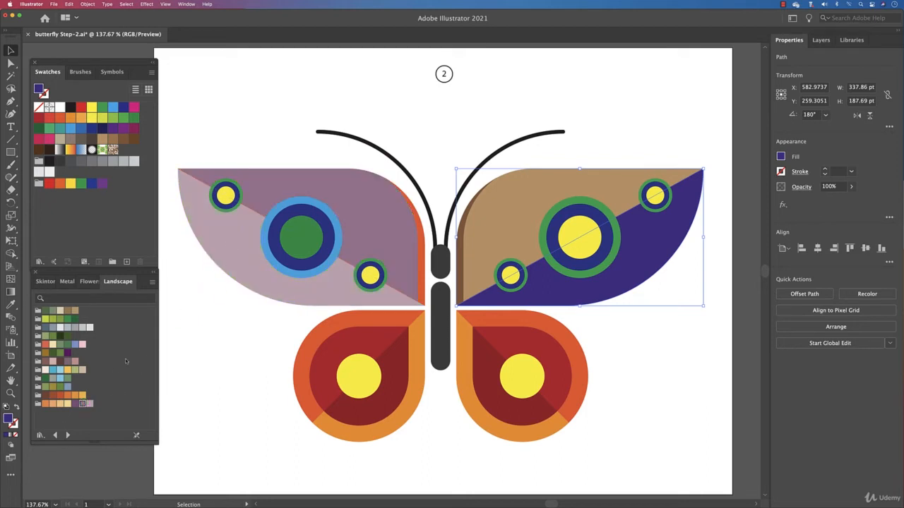
left_click_drag(75, 404, 509, 206)
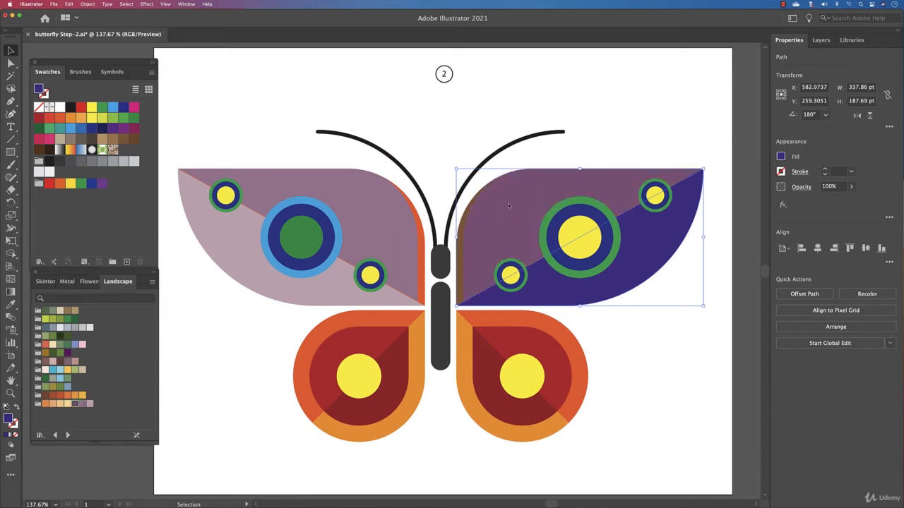
left_click_drag(67, 404, 552, 290)
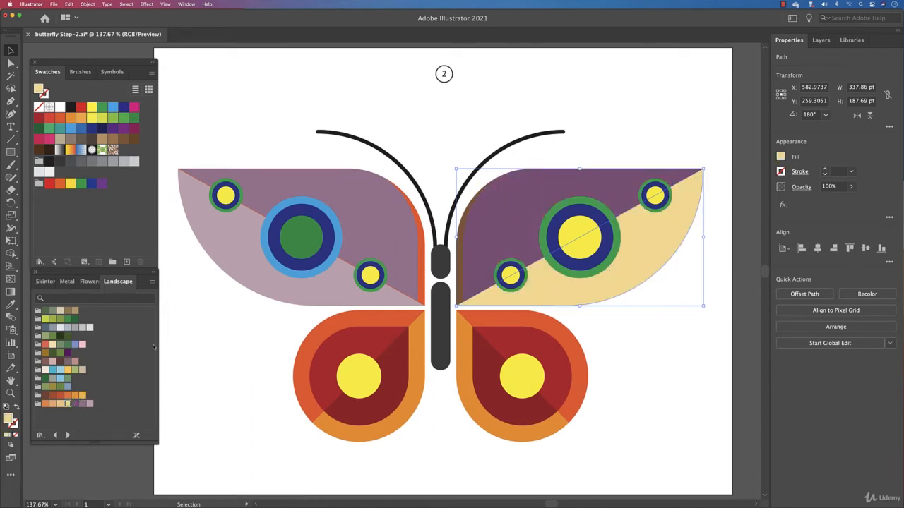
Add the orange-to-mauve Landscape colour group to the document swatches and check the selected shape's fill swatches.
left_click_drag(50, 404, 65, 219)
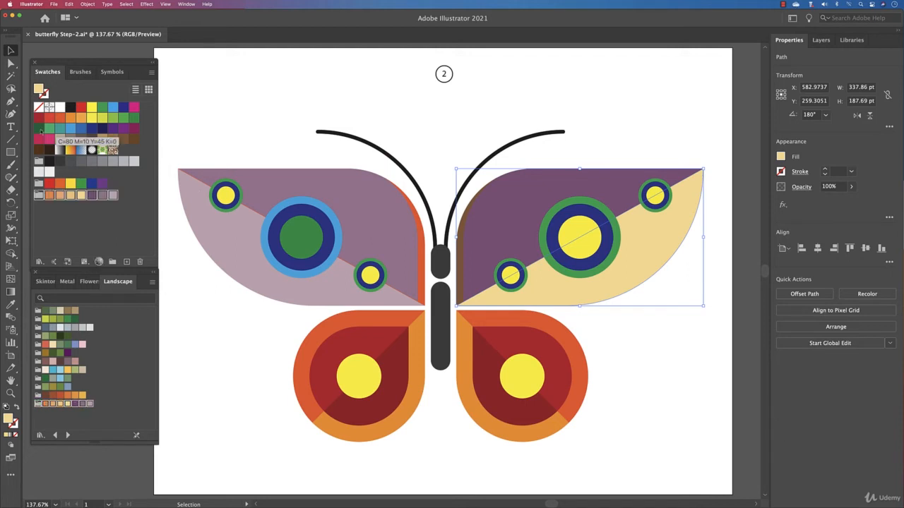
left_click(65, 220)
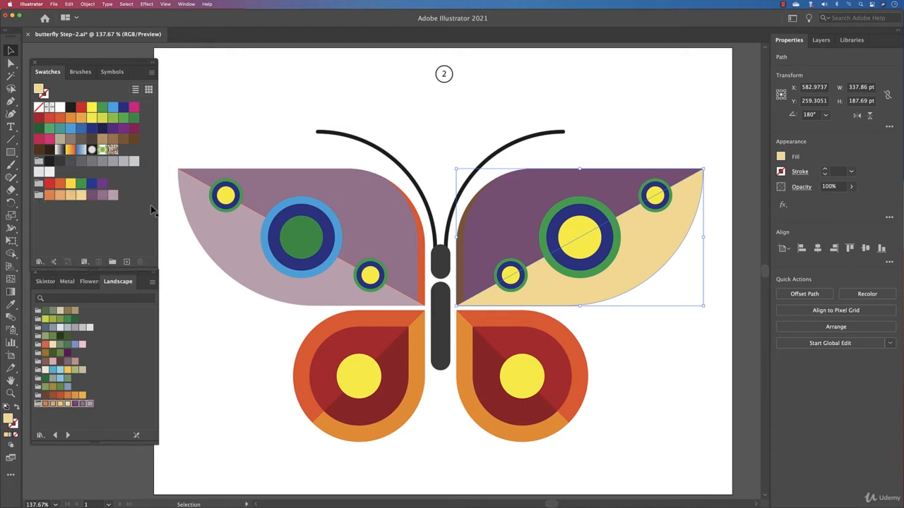
left_click(779, 158)
left_click(500, 120)
Delete the orange-to-mauve colour group from the document swatches.
left_click(39, 195)
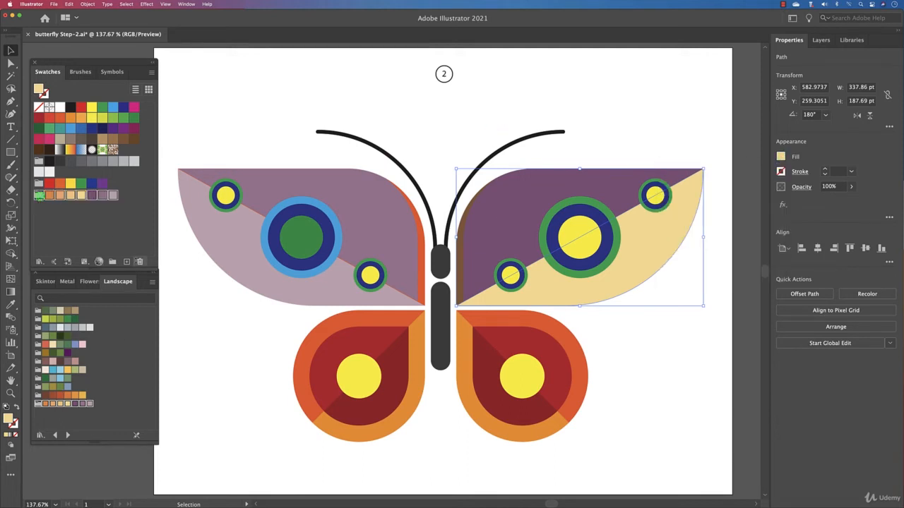
left_click(139, 261)
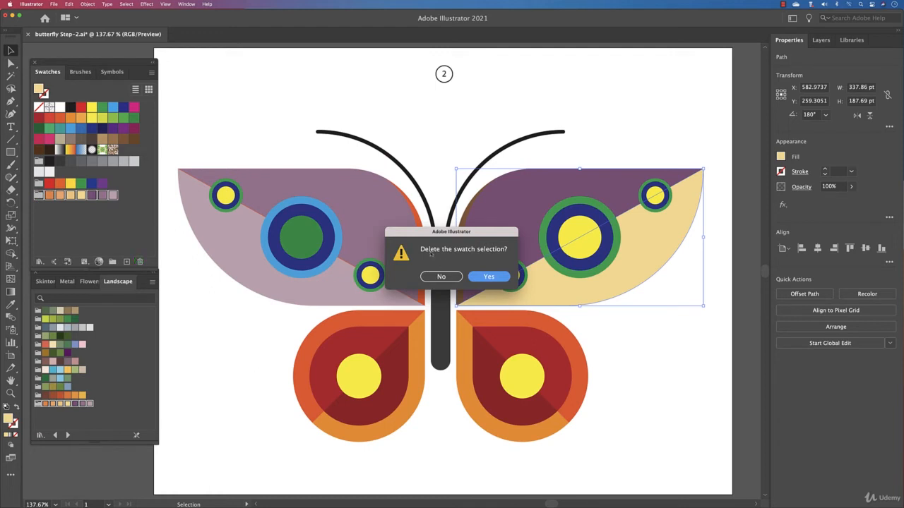
left_click(489, 276)
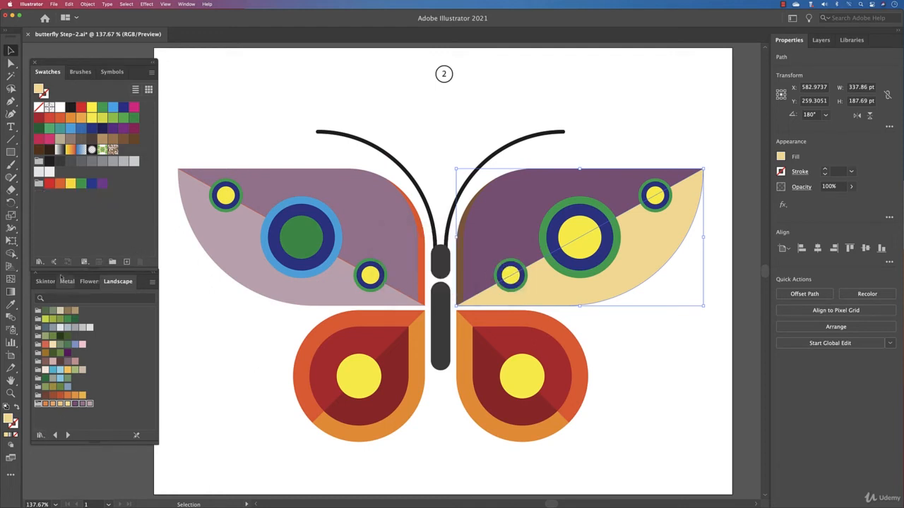
Open the Kids Stuff swatch library and add its long blue-to-green colour group to the document swatches.
left_click(40, 262)
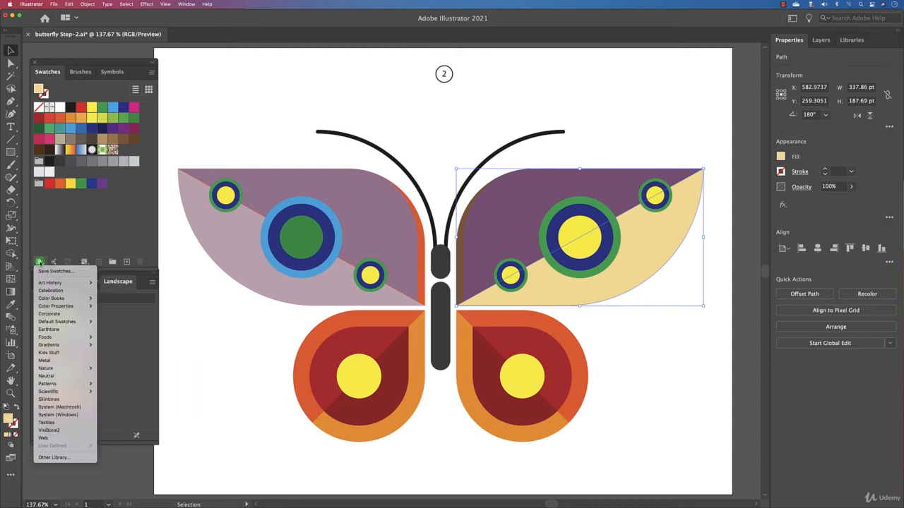
left_click(68, 353)
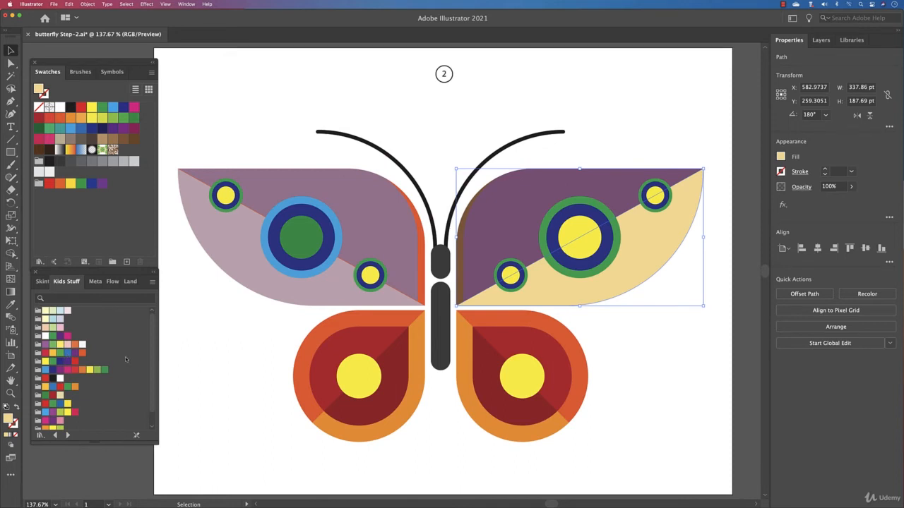
scroll(126, 359, "down", 2)
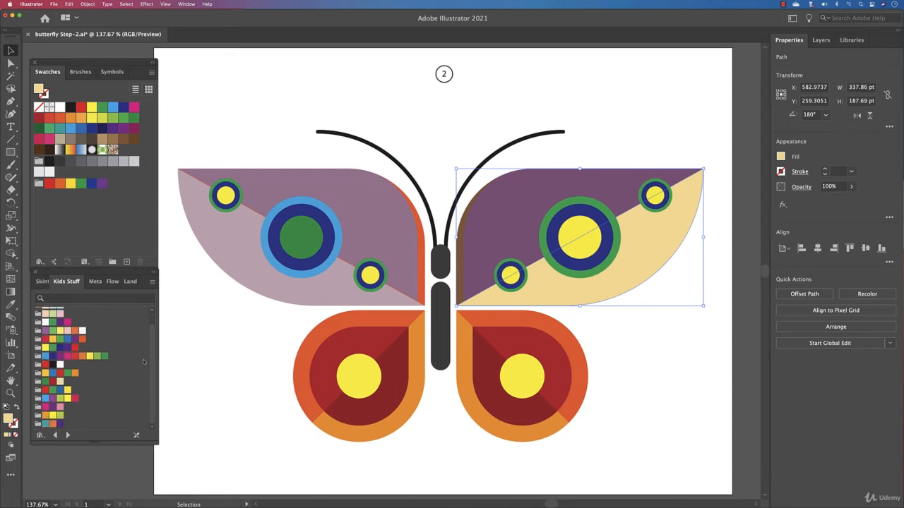
left_click(37, 356)
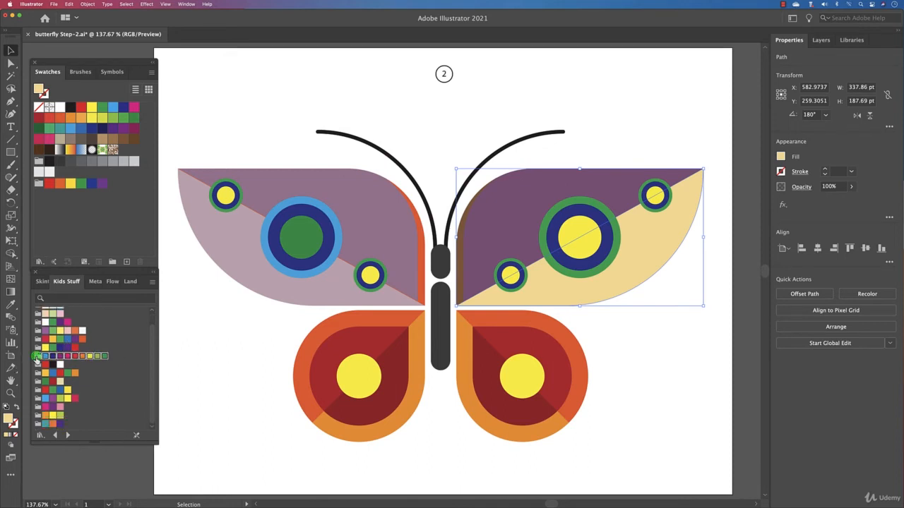
left_click(105, 208)
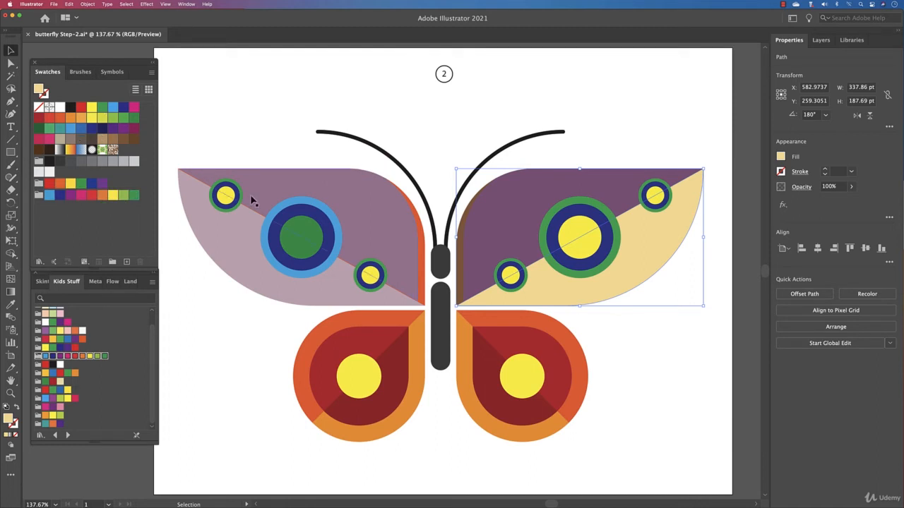
Fill the left upper wing's upper shape with blue and lower shape with red, and the right upper wing's upper shape with light green.
left_click(277, 180)
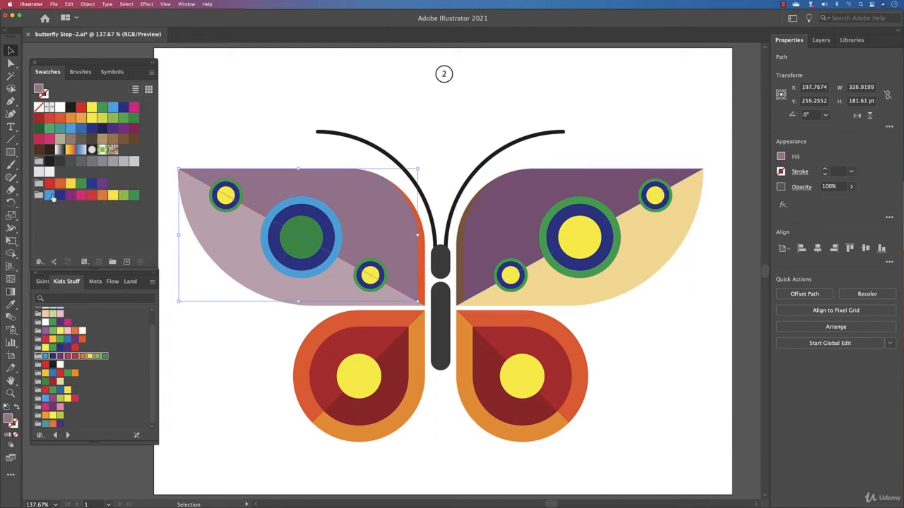
left_click_drag(49, 196, 332, 201)
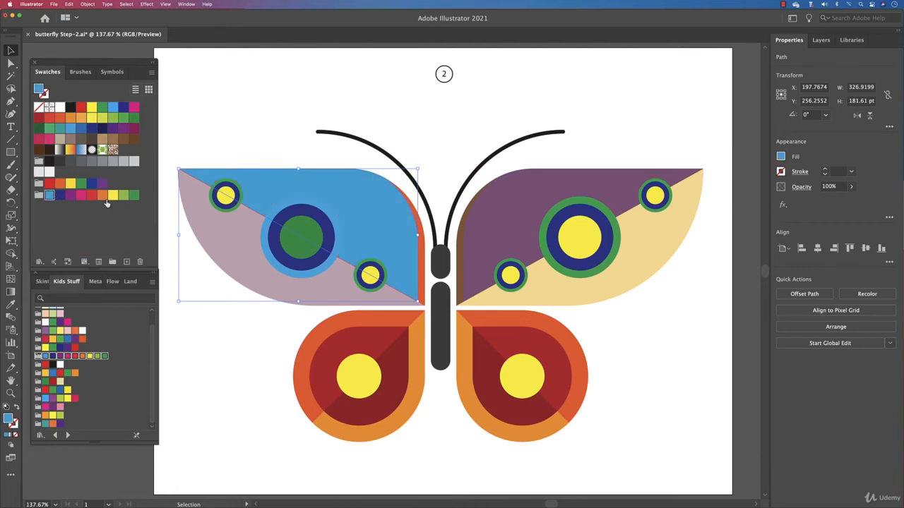
left_click_drag(91, 195, 234, 248)
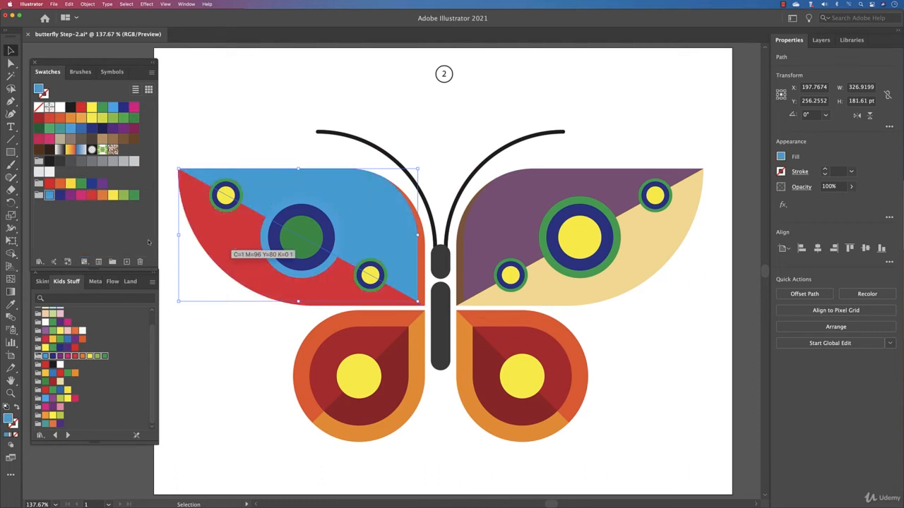
left_click_drag(123, 195, 530, 242)
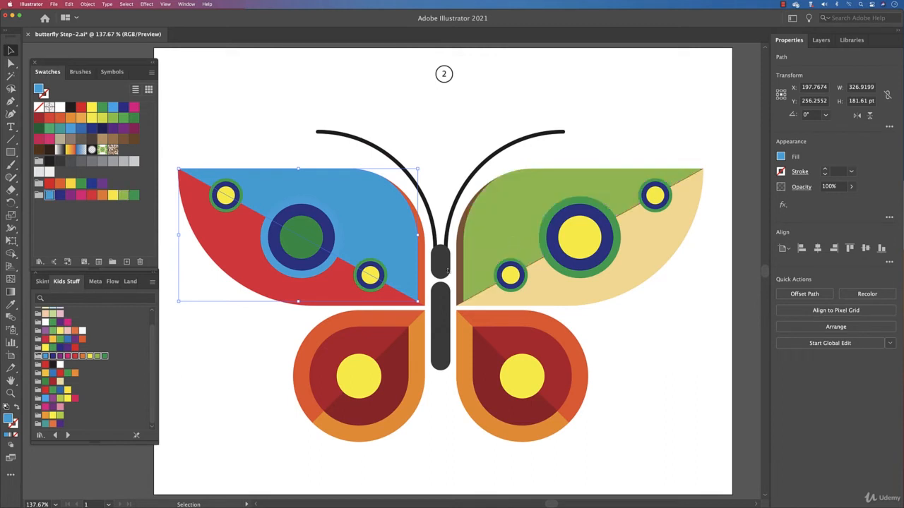
Open the Basic Graphics_Dots pattern library and clear the selection on the artboard.
left_click(40, 436)
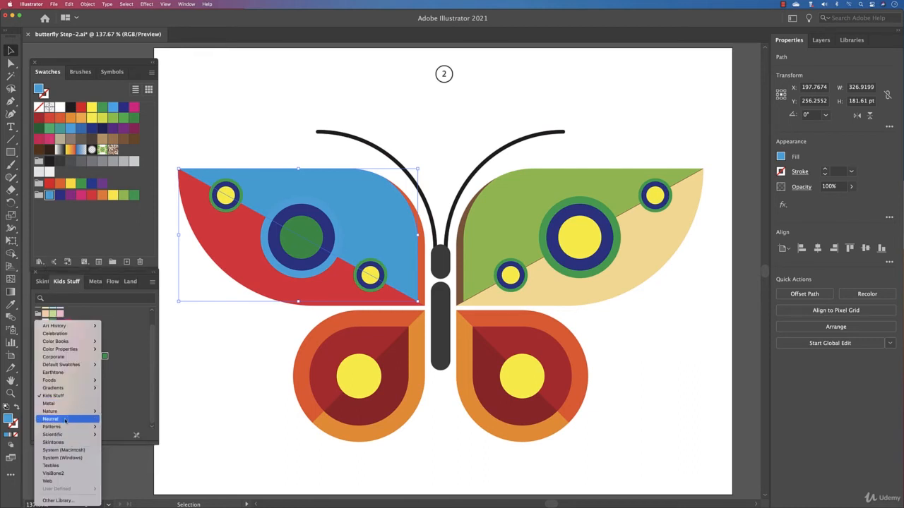
mouse_move(78, 427)
mouse_move(121, 427)
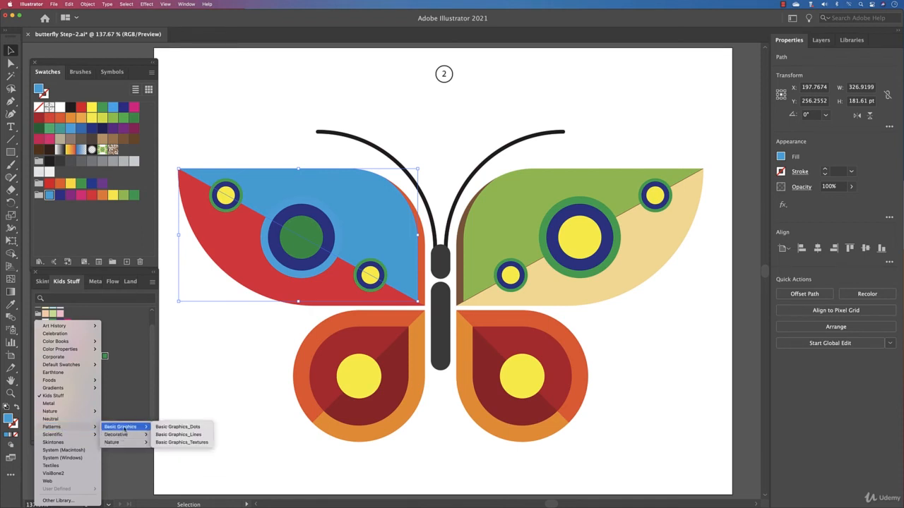
left_click(173, 427)
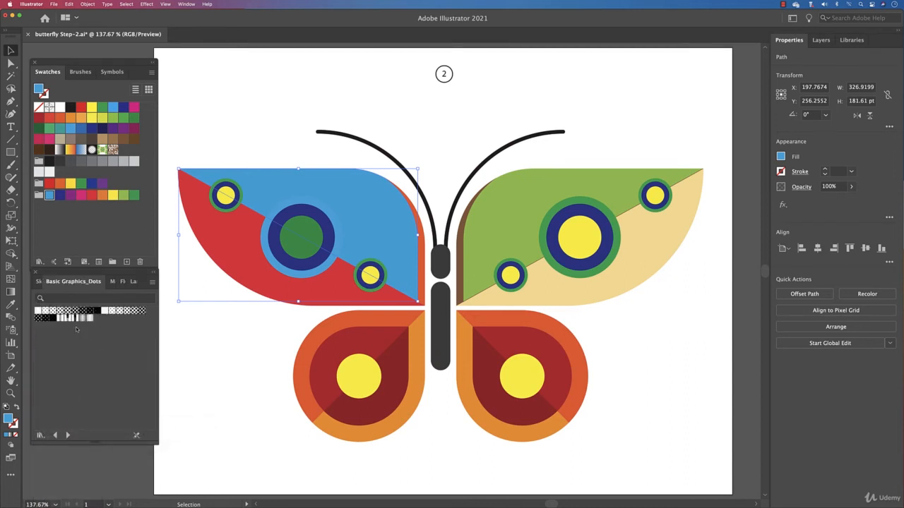
left_click(252, 347)
Apply large black dots to the left wing's upper shape, white dots on black to its lower shape, and small black dots to the right wing's upper shape.
left_click_drag(140, 311, 360, 232)
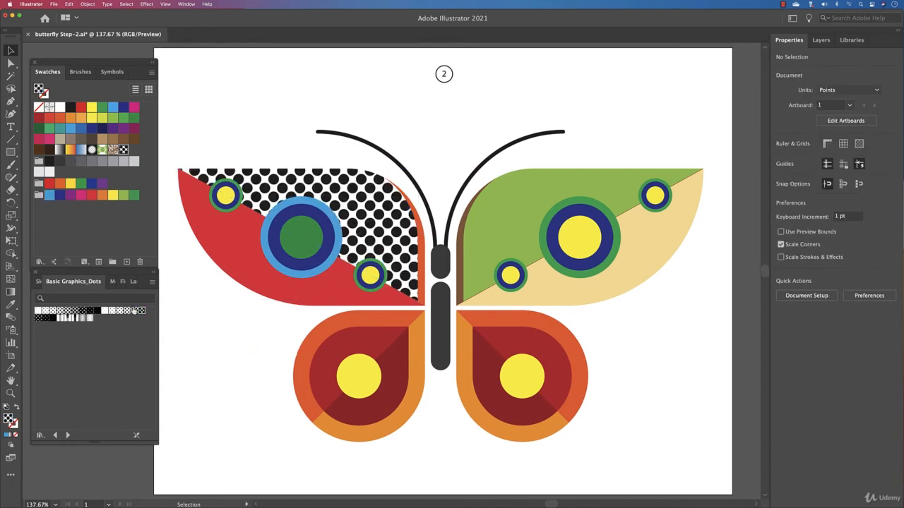
left_click_drag(75, 318, 254, 279)
left_click_drag(121, 312, 476, 233)
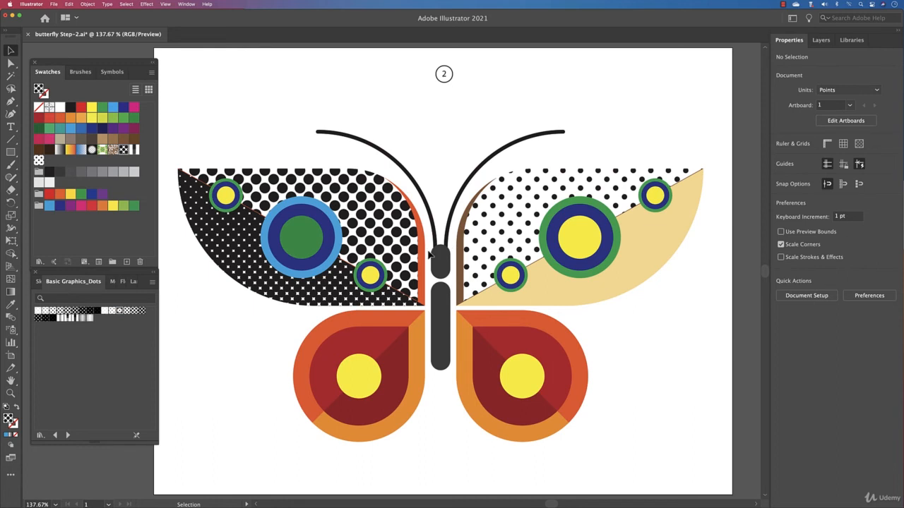
left_click(388, 241)
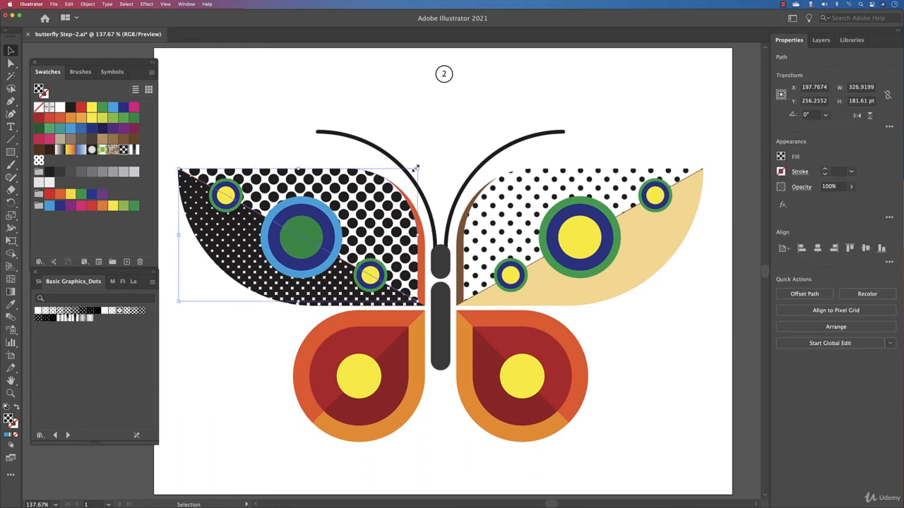
Try enlarging the left wing's dotted upper shape to about 395 by 219 pt, and undo the scaling.
left_click_drag(416, 168, 468, 140)
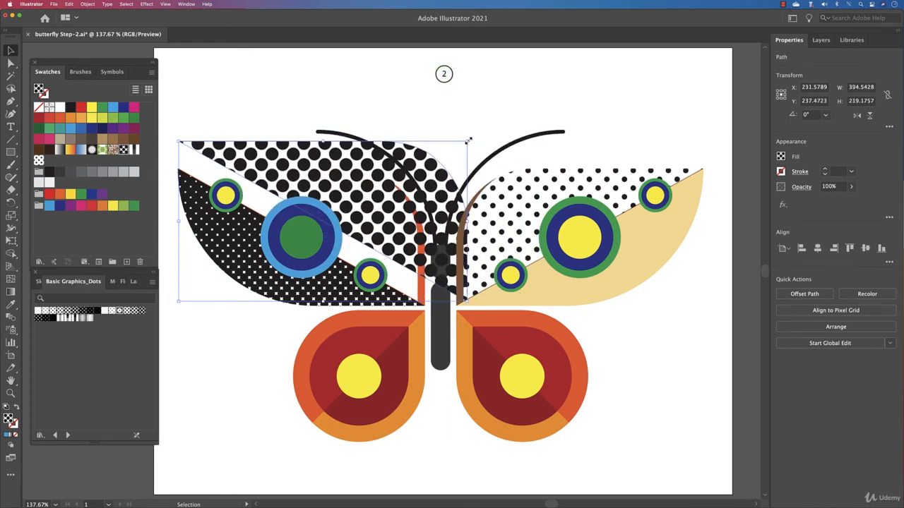
key("super+z")
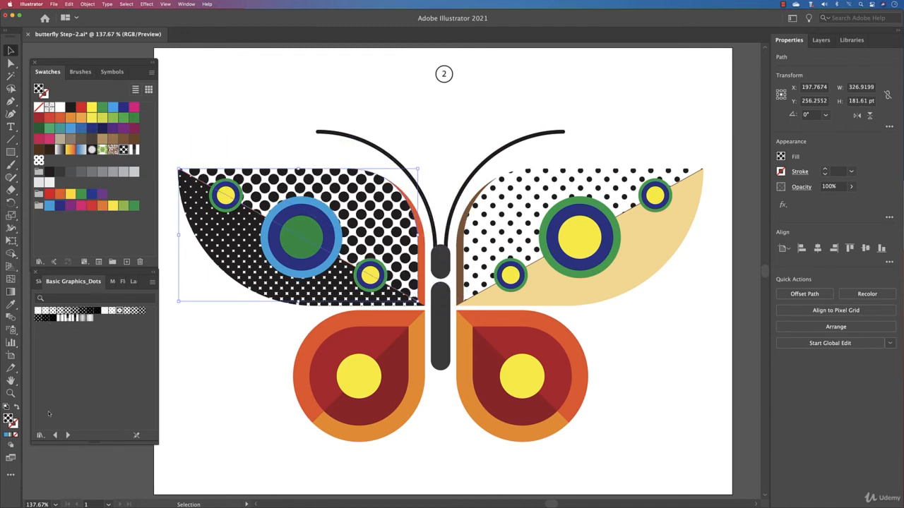
Undo the dot pattern fills on the upper wings, back to the solid blue, red and light green fills.
left_click(39, 434)
left_click(123, 391)
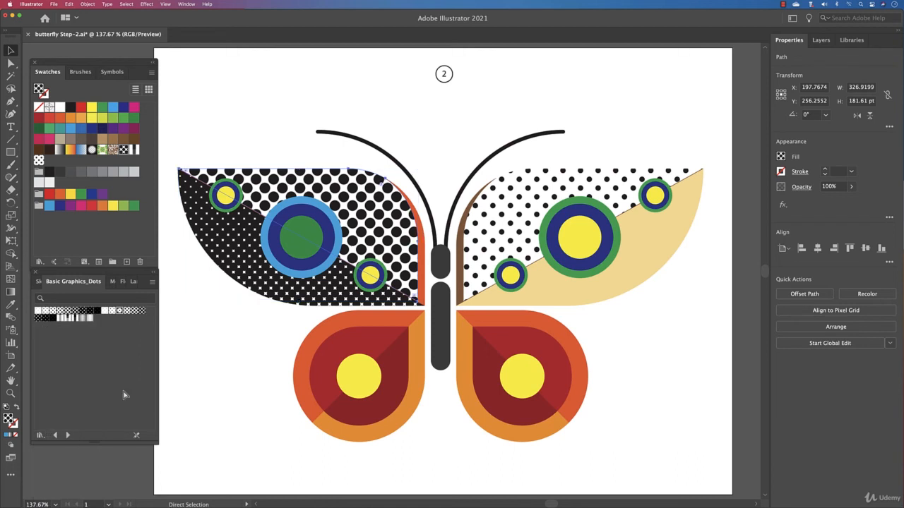
key("super+z")
key("super+z")
key("super+z")
key("super+z")
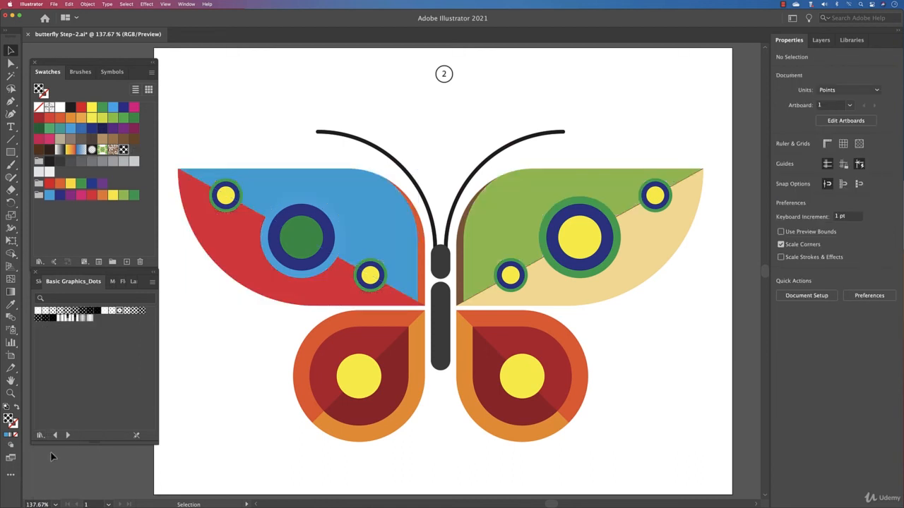
Open the Skintones swatch library and add its seventh colour group, beige to dark grey-brown, to the document swatches.
left_click(39, 435)
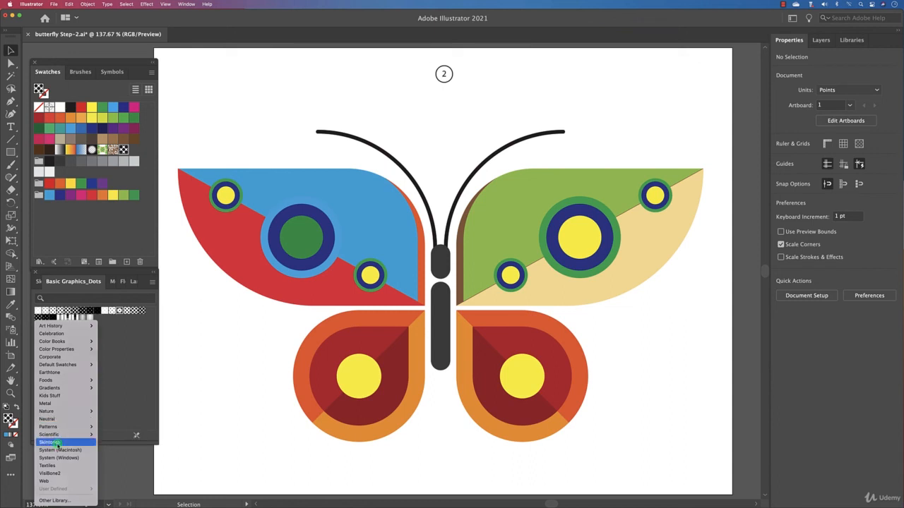
left_click(57, 443)
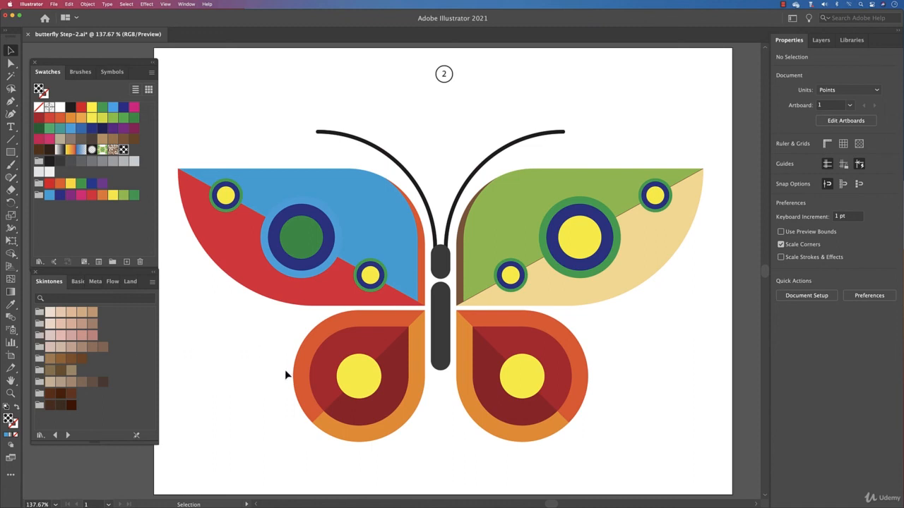
left_click(40, 382)
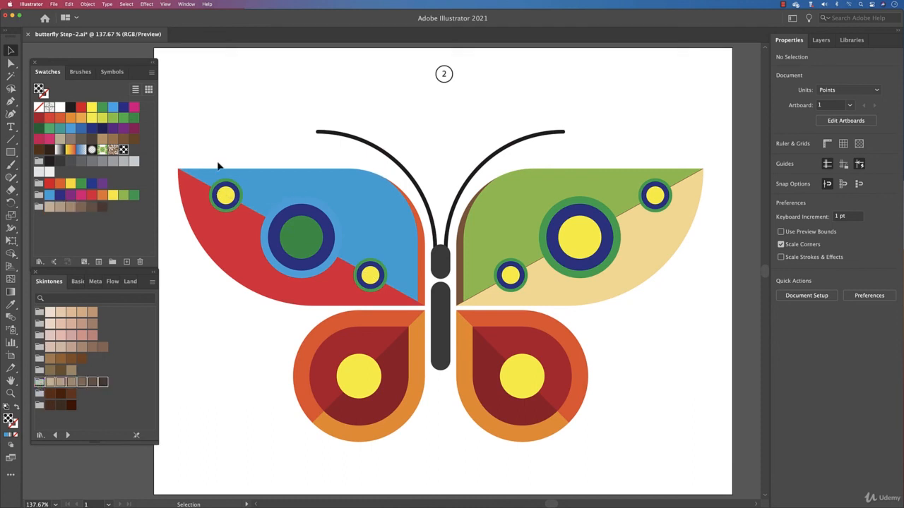